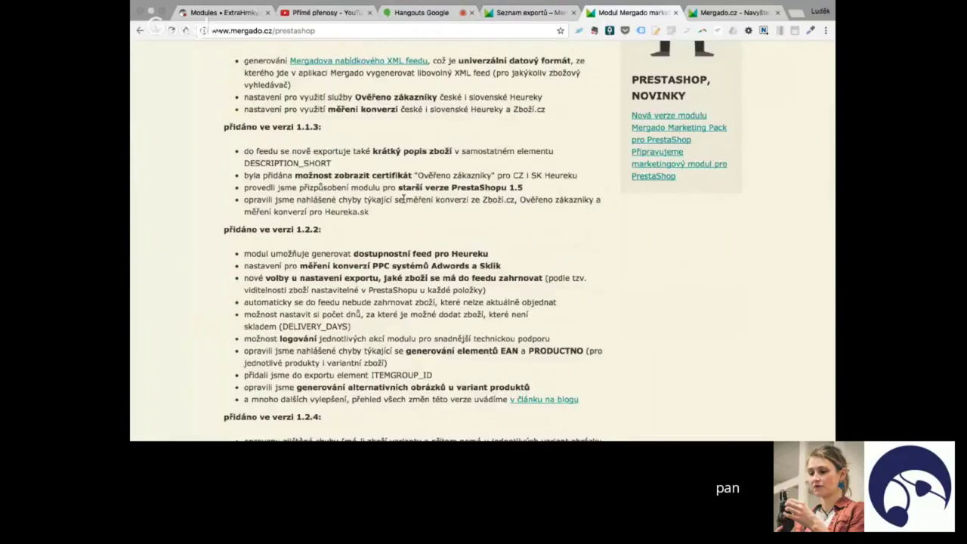
Step: Download the Mergado marketing pack 1.3.1 module for PrestaShop from the Mergado page
scroll(403, 198, "down", 5)
scroll(403, 199, "down", 6)
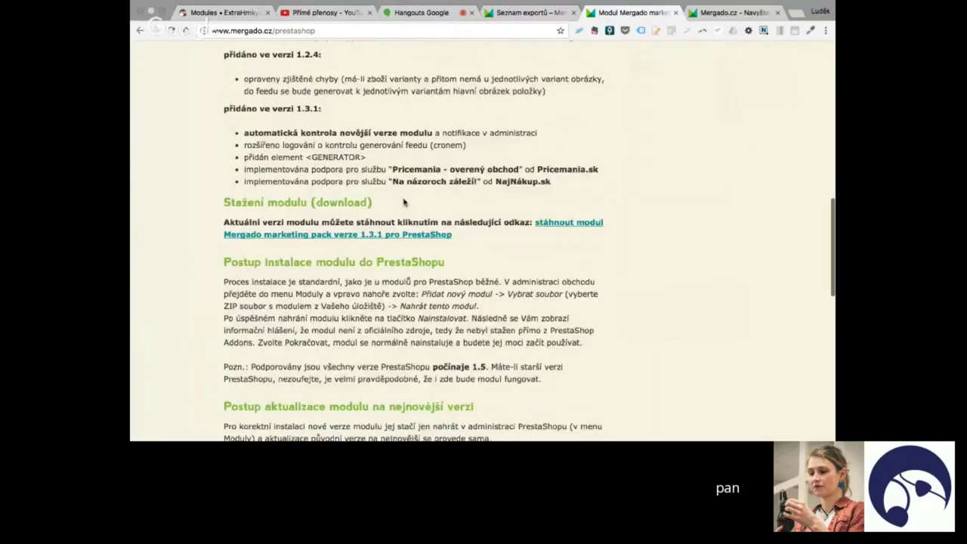
scroll(404, 202, "down", 1)
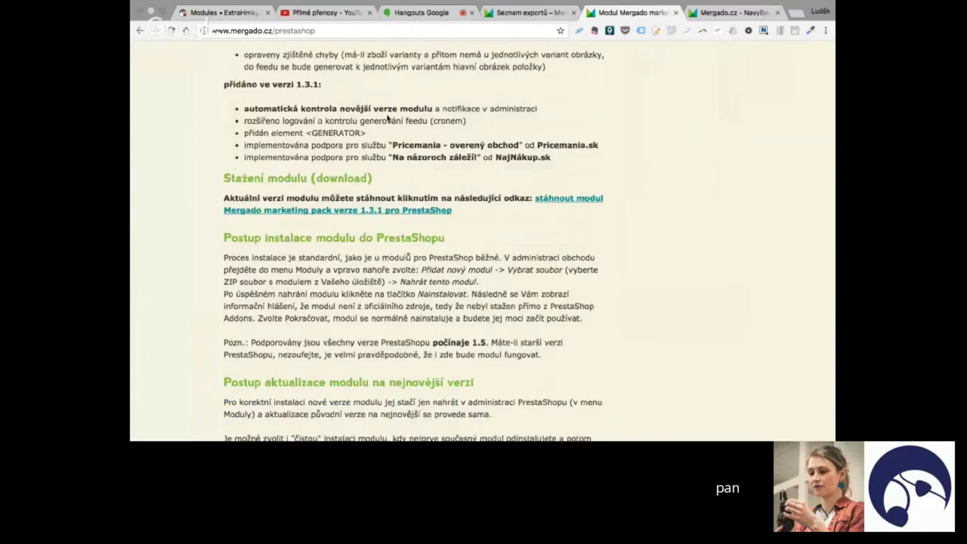
left_click(377, 213)
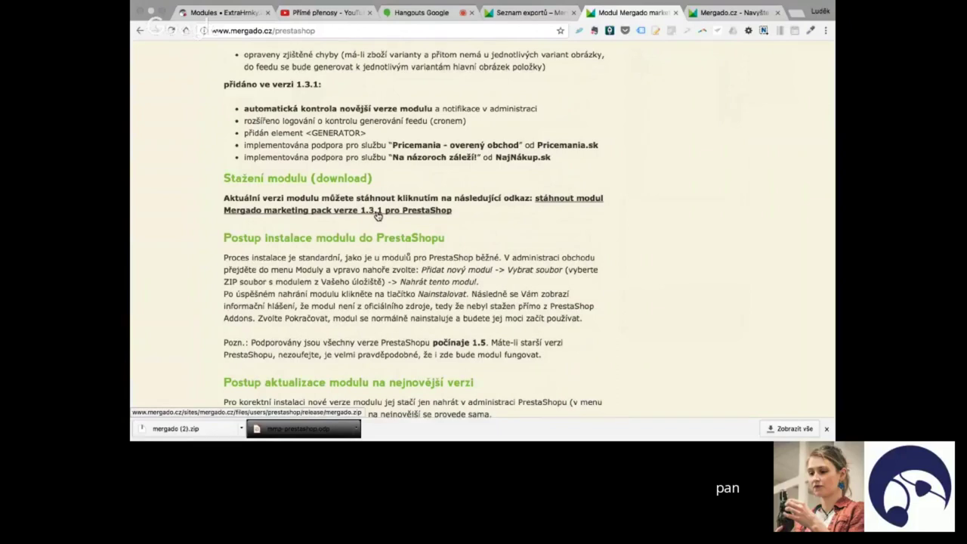
Step: In the ExtraHrnky.cz PrestaShop administration, start adding a new module and choose mergado (2).zip as the module file
left_click(202, 15)
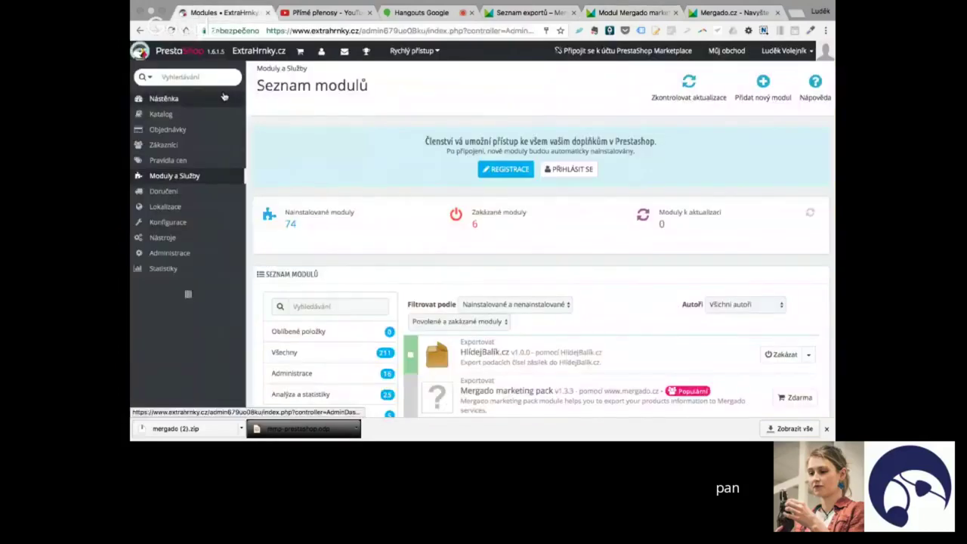
mouse_move(242, 177)
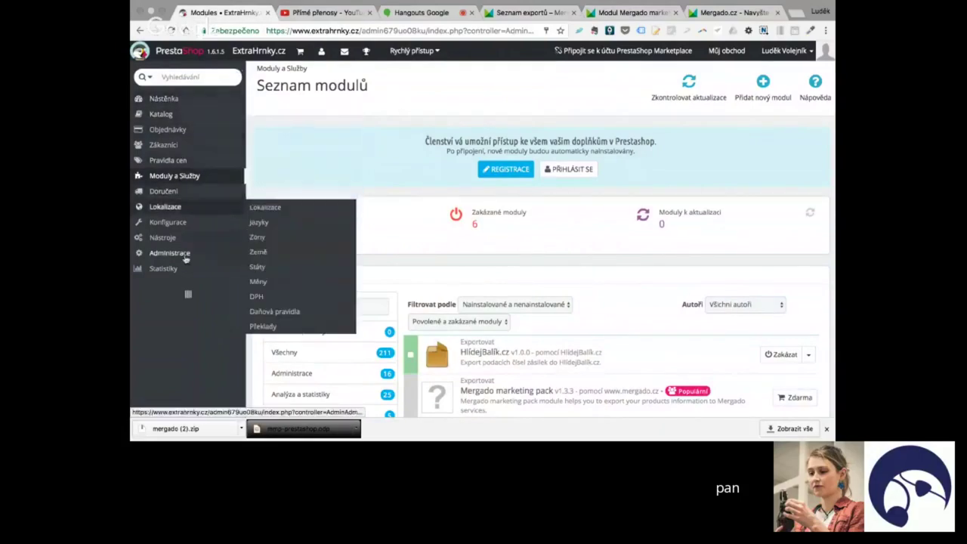
mouse_move(185, 269)
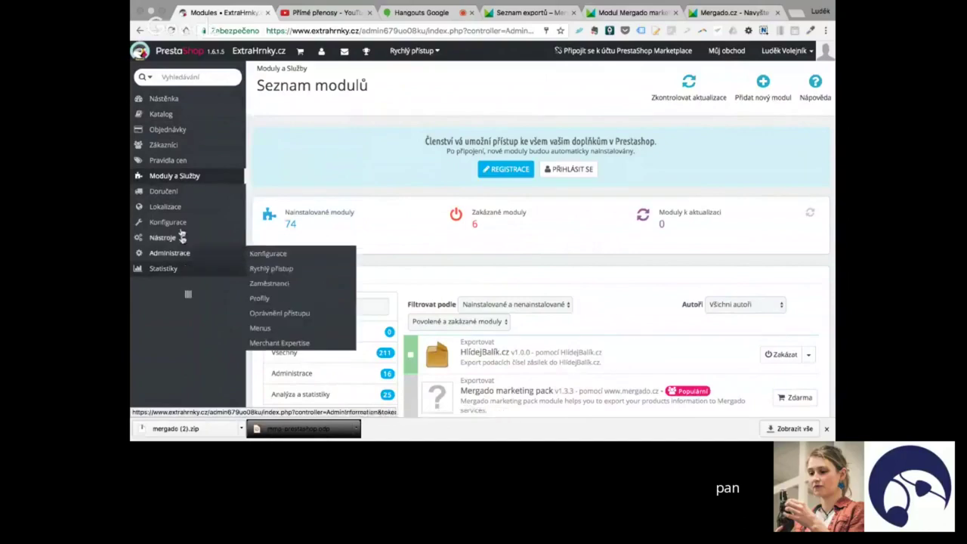
mouse_move(181, 182)
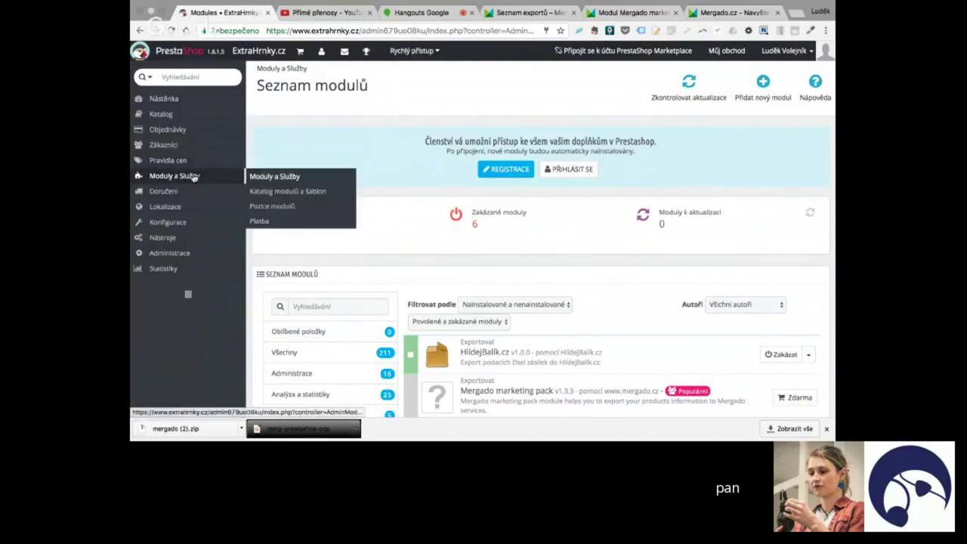
mouse_move(204, 126)
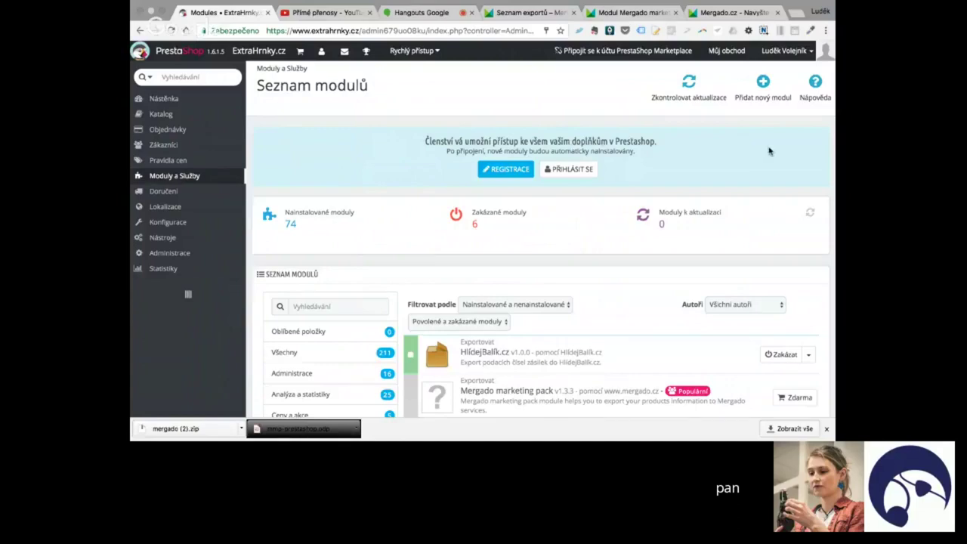
left_click(746, 102)
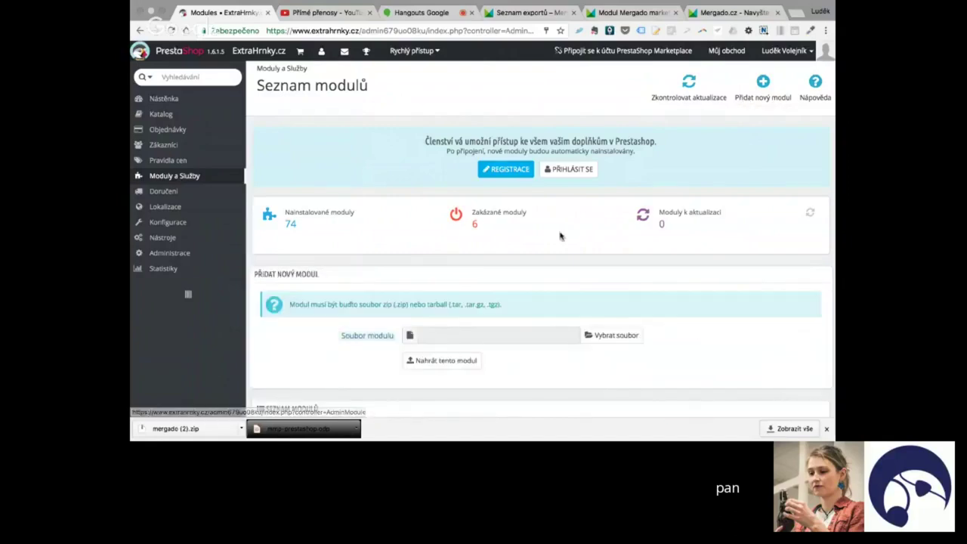
left_click(632, 340)
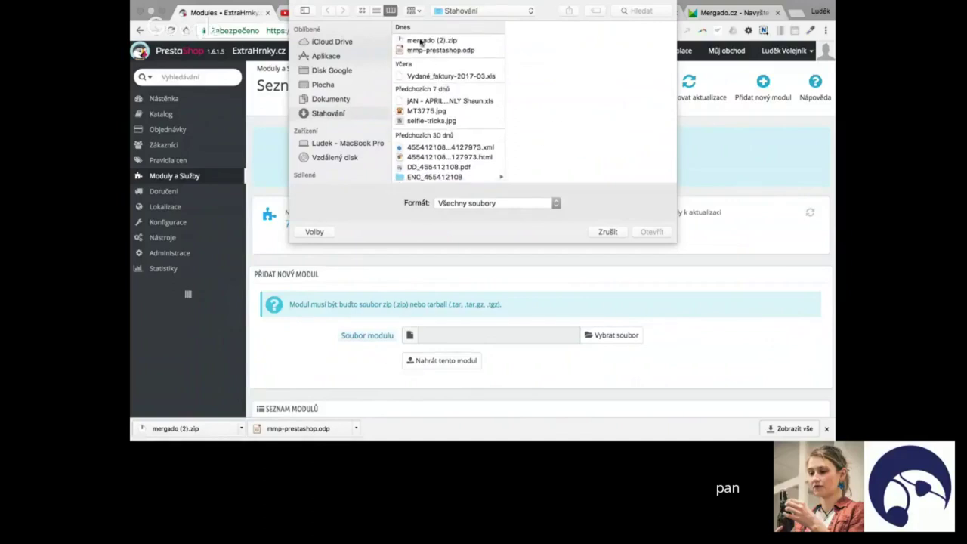
left_click(417, 40)
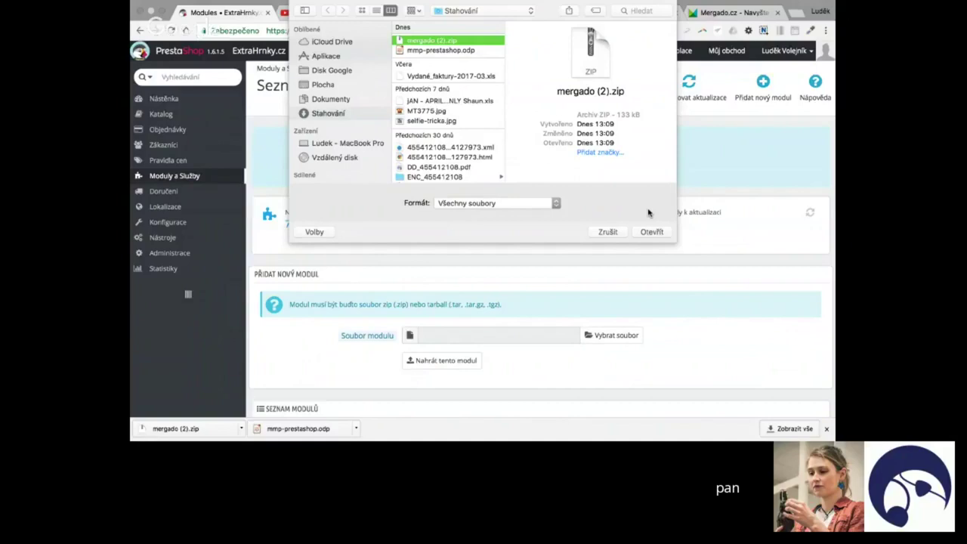
left_click(658, 232)
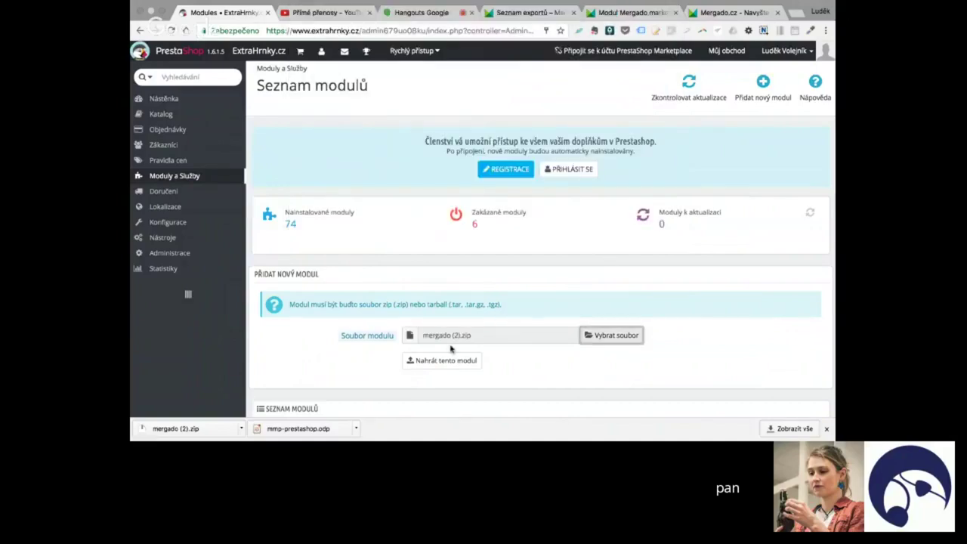
Step: Upload the chosen module file and install Mergado marketing pack from the module list
left_click(434, 362)
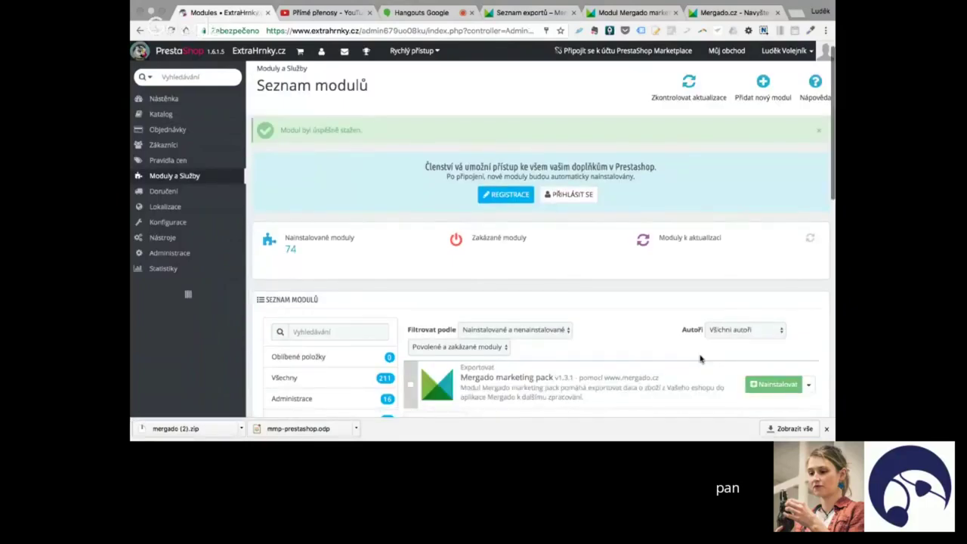
scroll(700, 360, "down", 3)
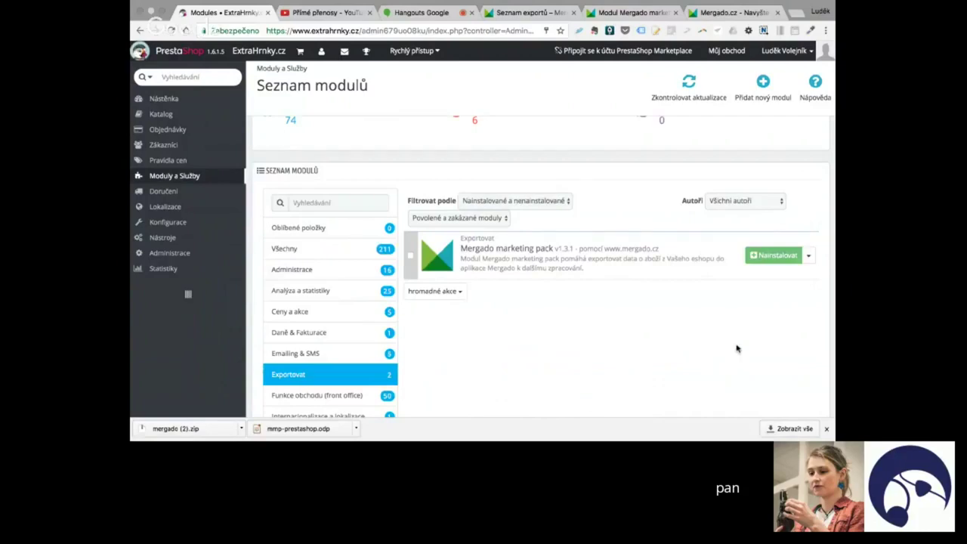
left_click(795, 260)
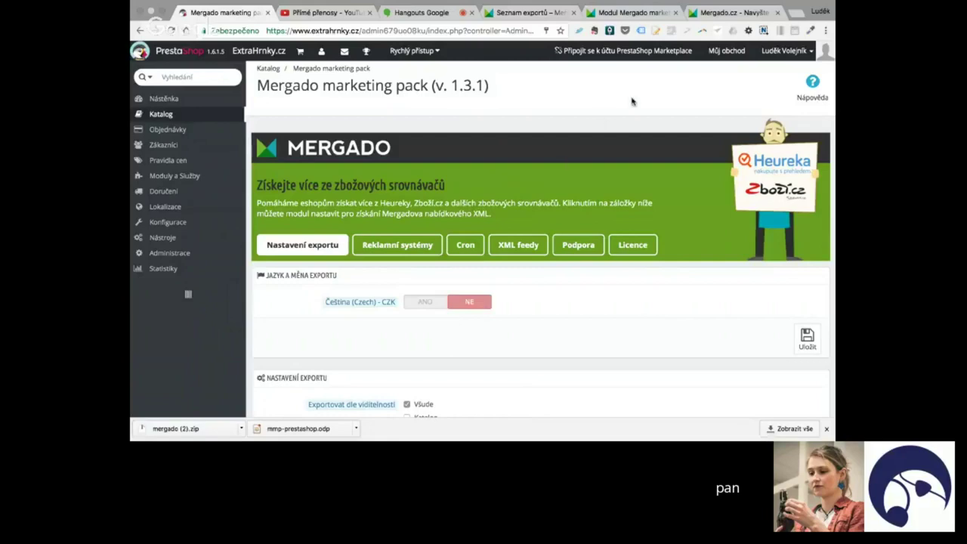
Step: On the Mergado module page, highlight the version 1.3.1 note about the automatic check for newer module versions
left_click(634, 13)
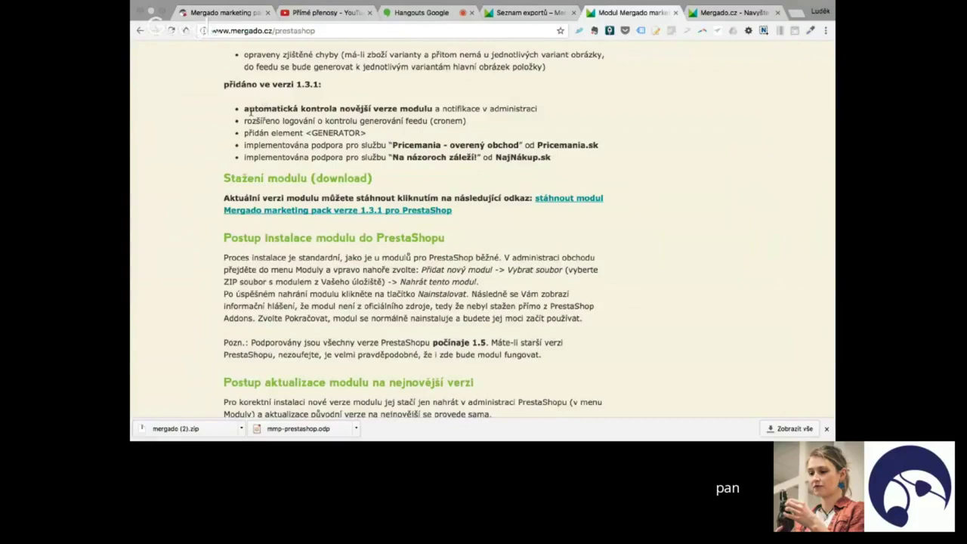
triple_click(295, 111)
left_click_drag(295, 110, 432, 108)
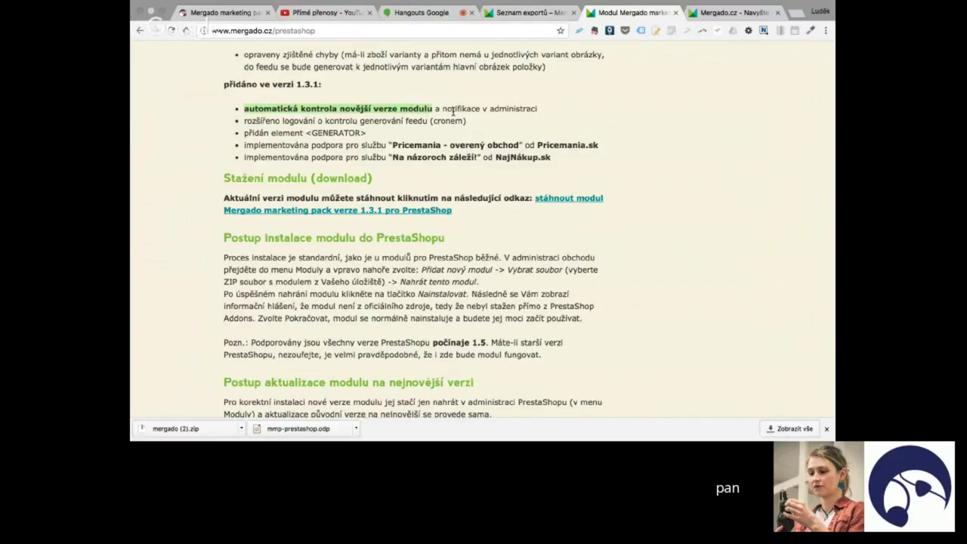
Step: Return to the shop administration's module list and update the Mergado marketing pack module
left_click(227, 15)
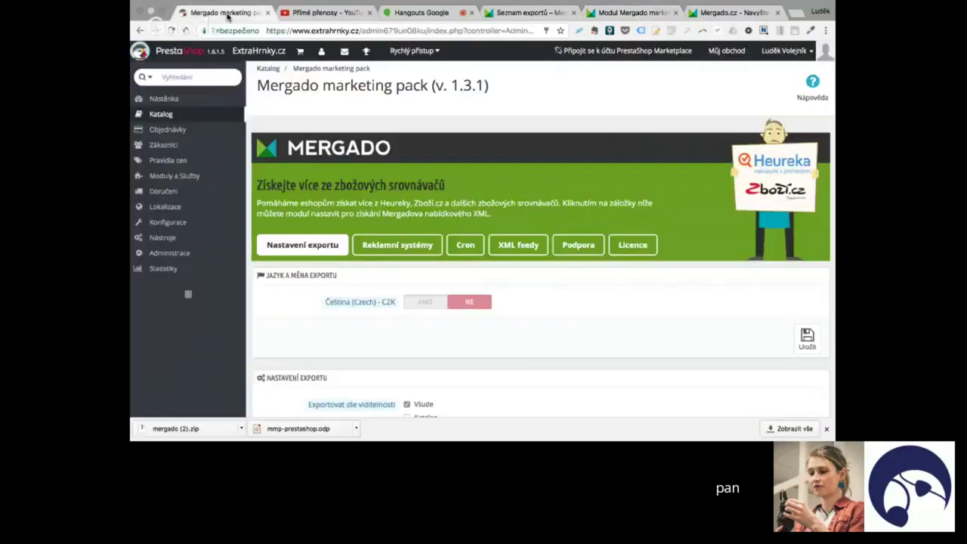
mouse_move(183, 181)
mouse_move(181, 214)
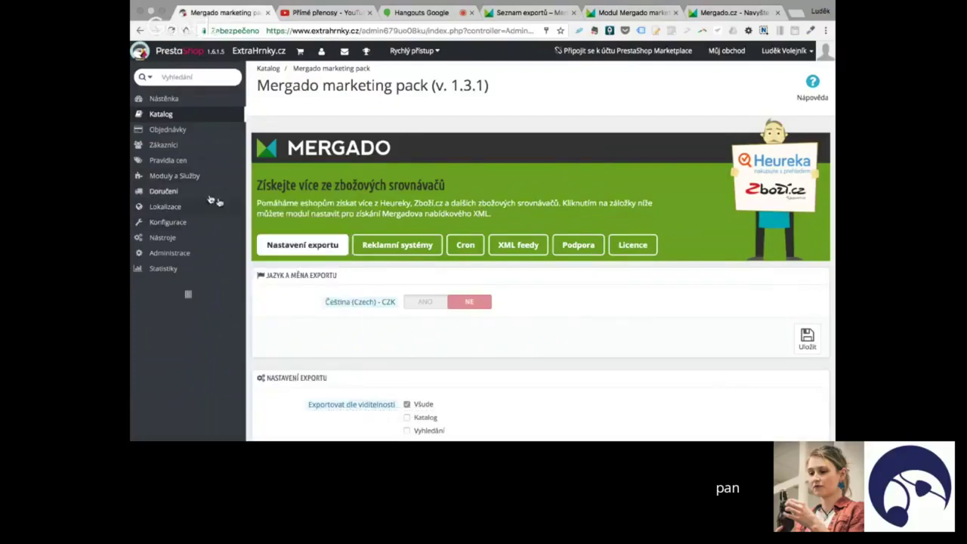
left_click(195, 179)
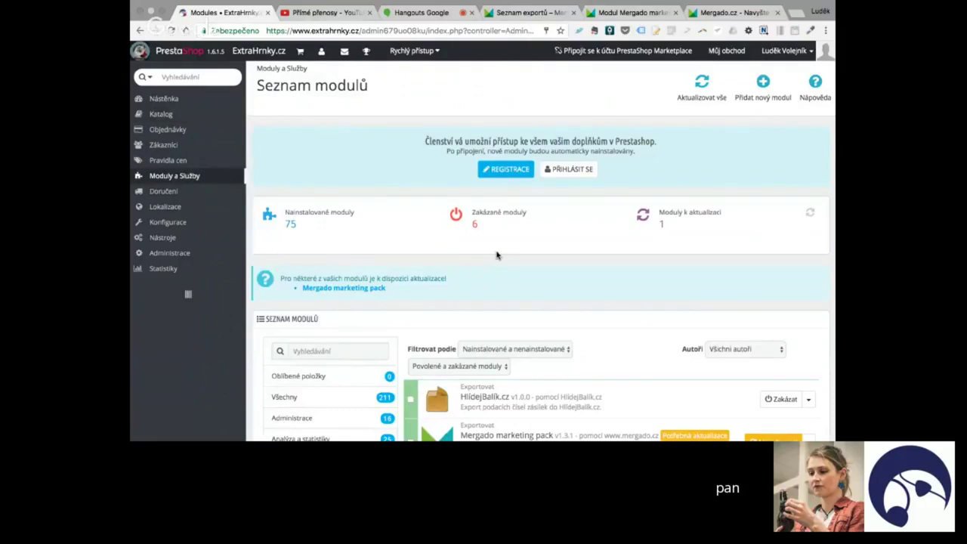
scroll(496, 255, "down", 1)
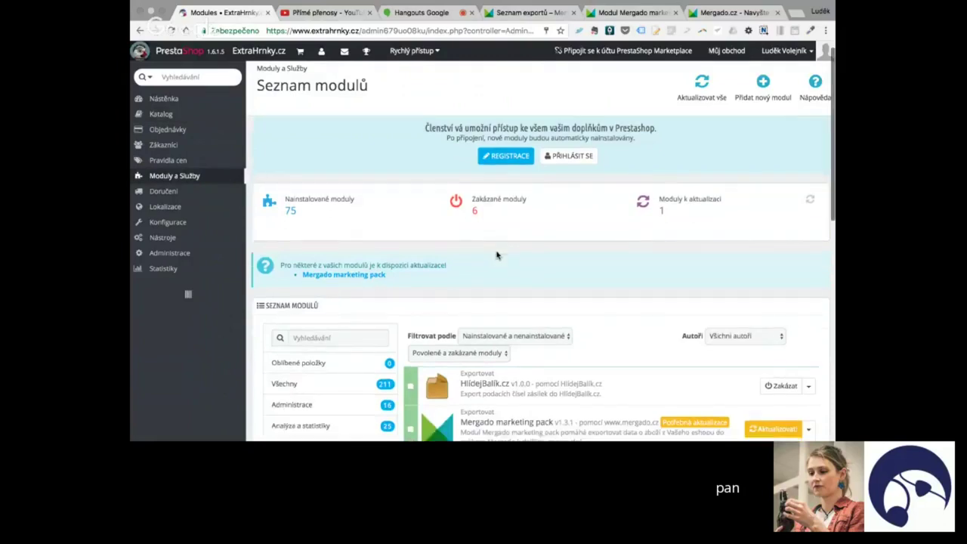
scroll(497, 255, "down", 1)
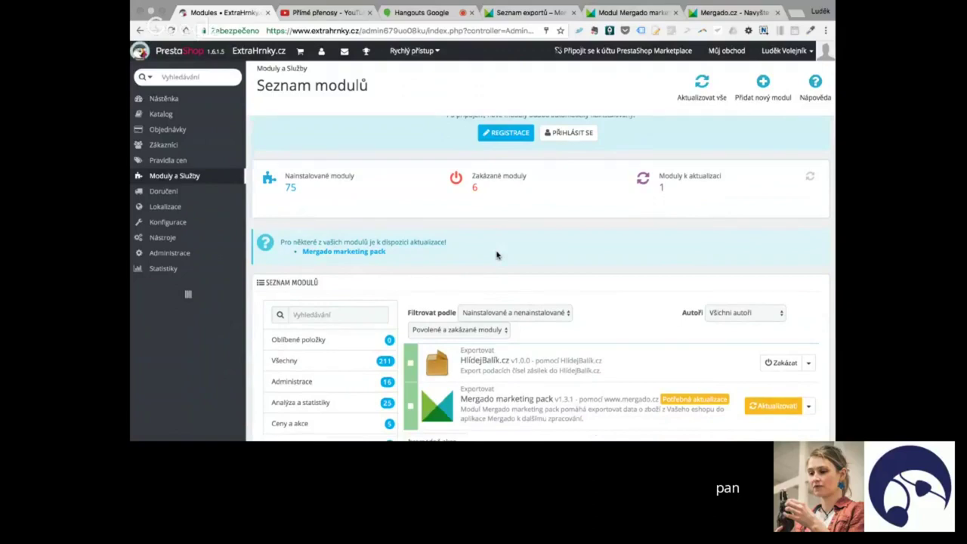
scroll(496, 256, "down", 1)
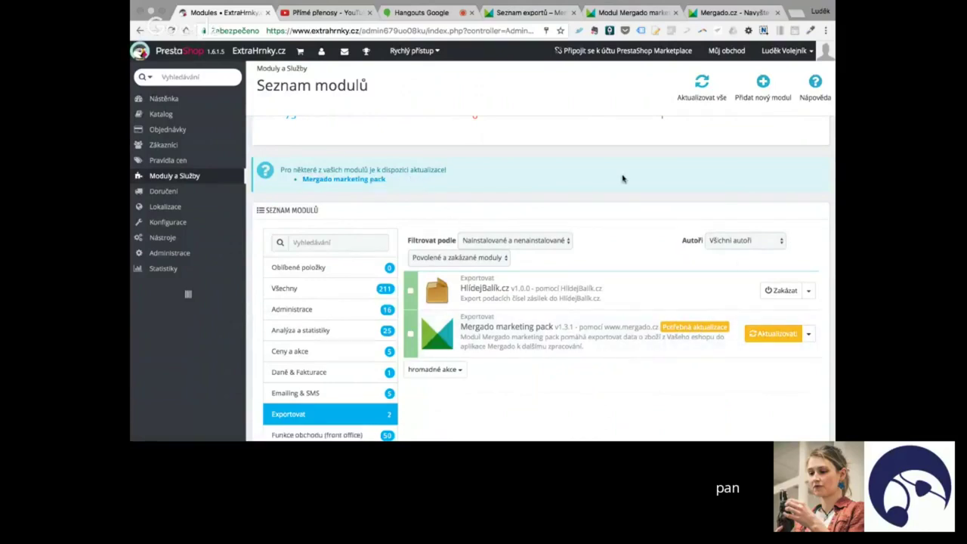
left_click(792, 340)
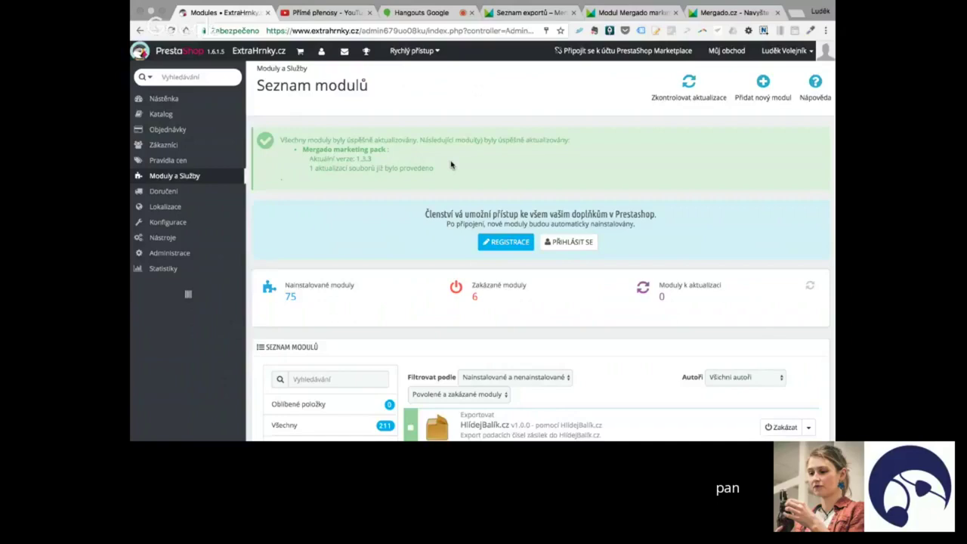
Step: Open the configuration of the Mergado marketing pack module from the module list
scroll(451, 164, "down", 1)
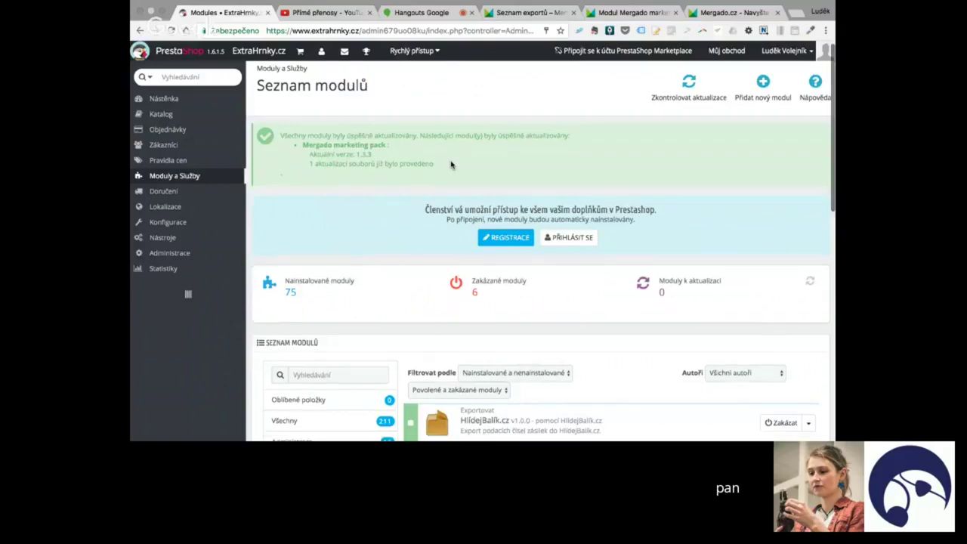
scroll(451, 164, "down", 3)
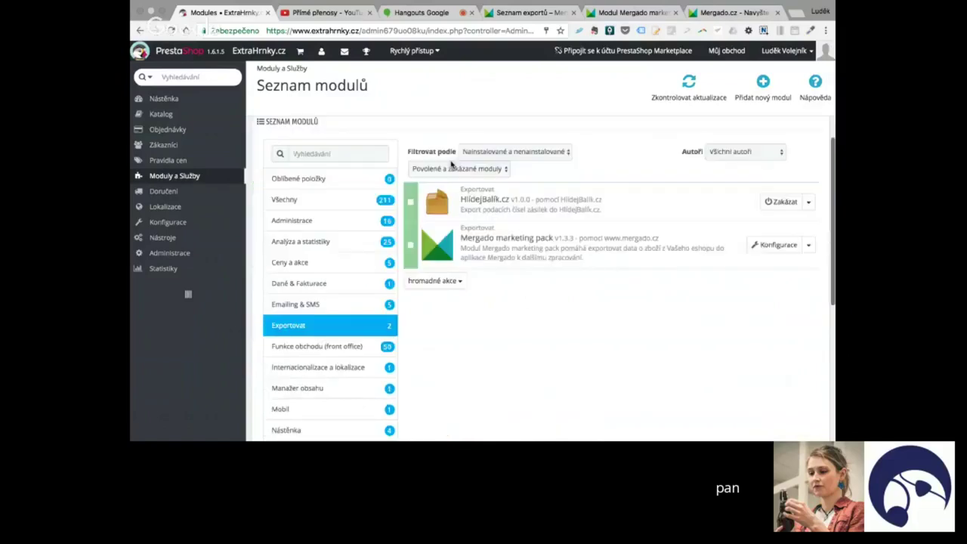
left_click(768, 246)
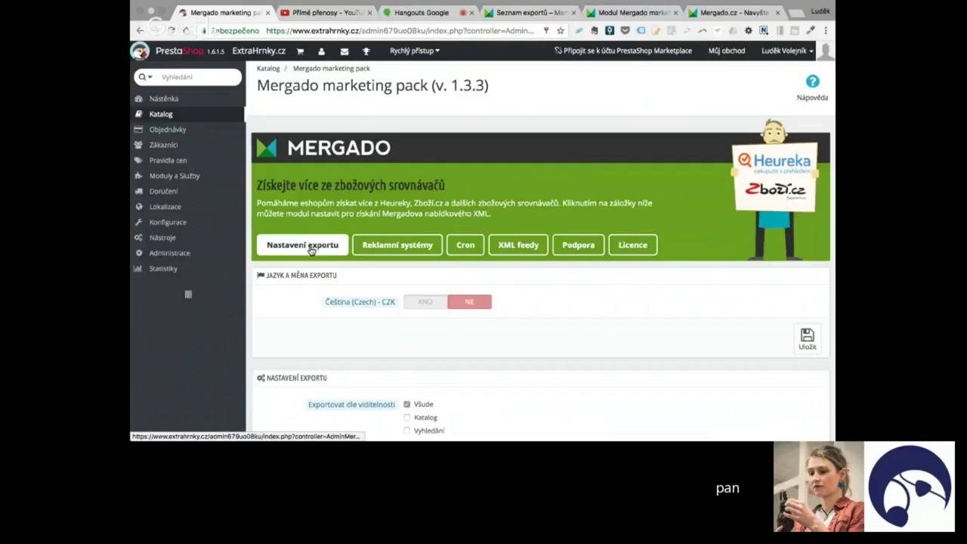
mouse_move(395, 303)
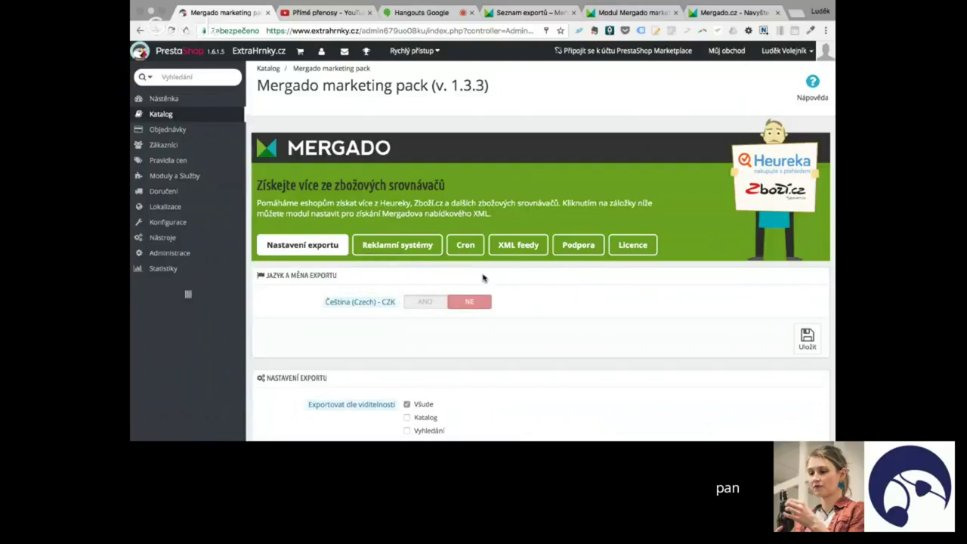
Step: Enable logging (Povolit logování) in the module's support settings and save them
left_click(578, 248)
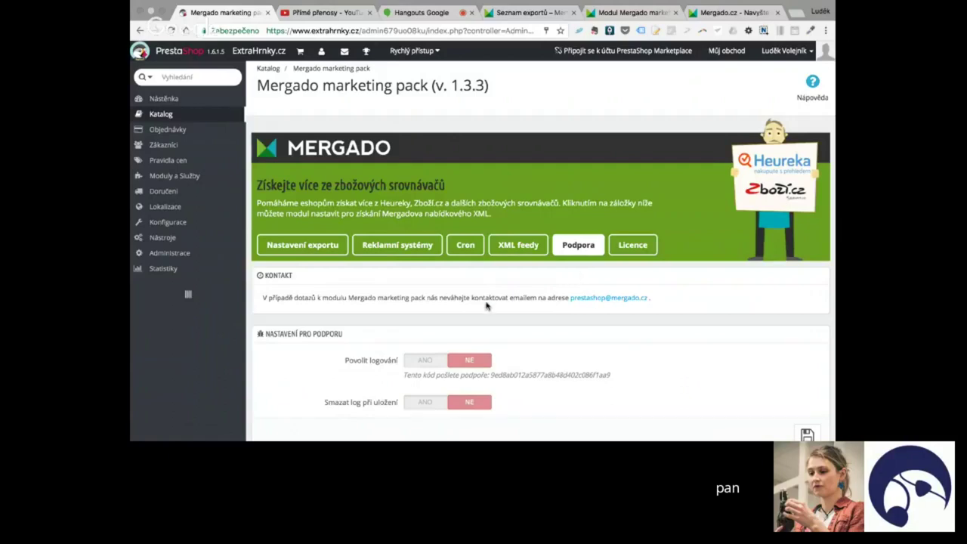
left_click(424, 362)
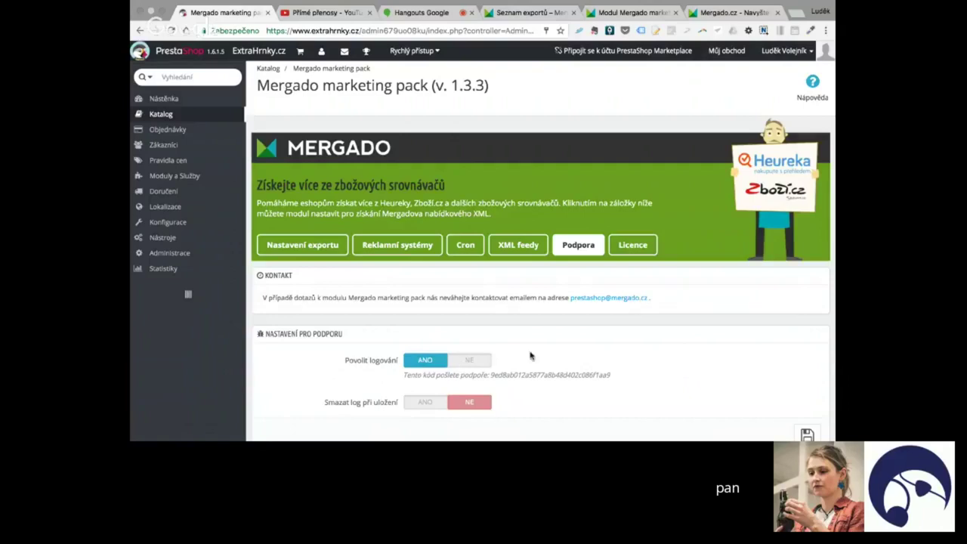
scroll(737, 376, "down", 2)
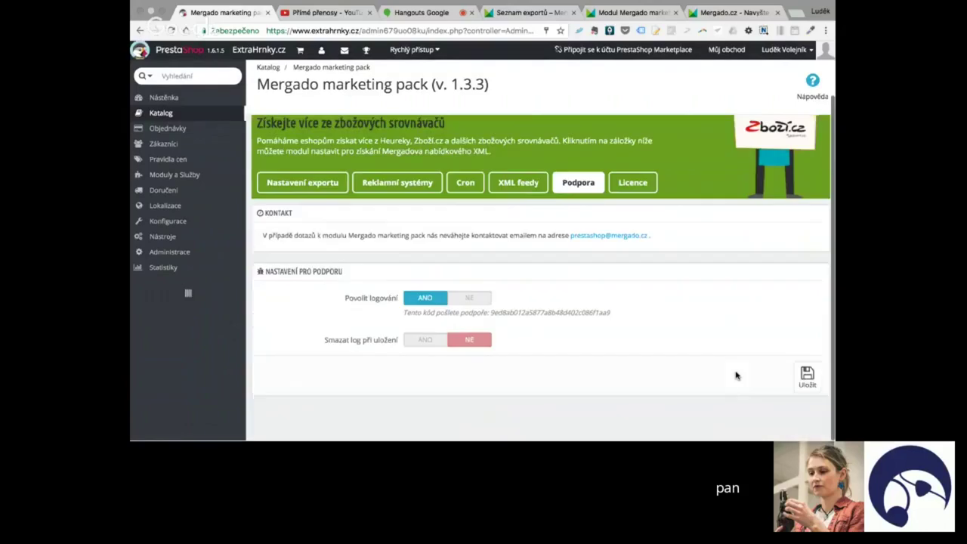
left_click(815, 385)
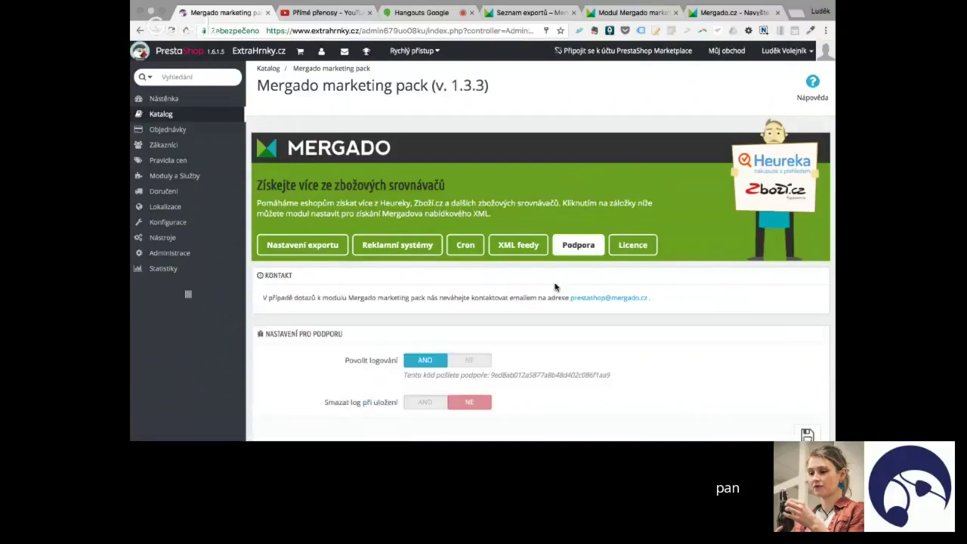
Step: Turn on the Čeština (Czech) - CZK export in the module's export settings and save it
left_click(309, 252)
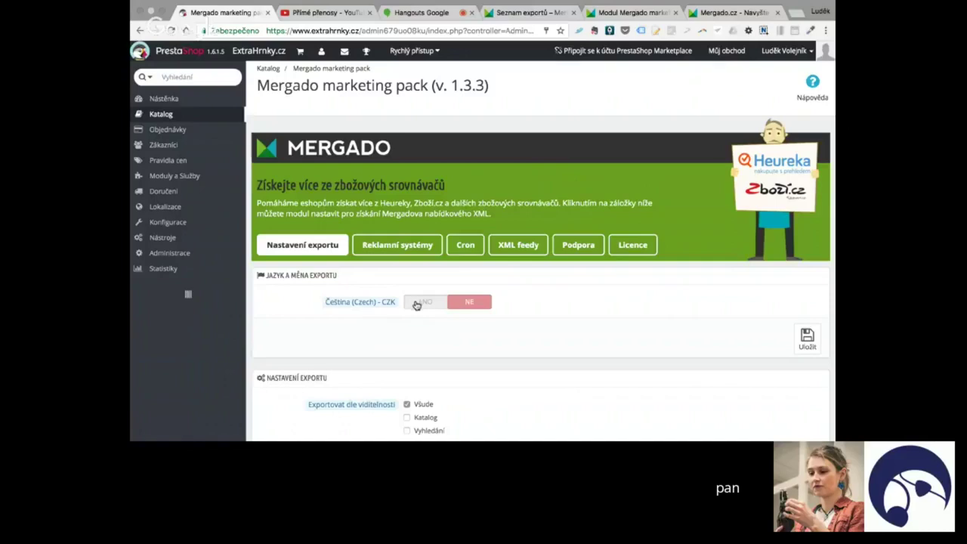
left_click(417, 305)
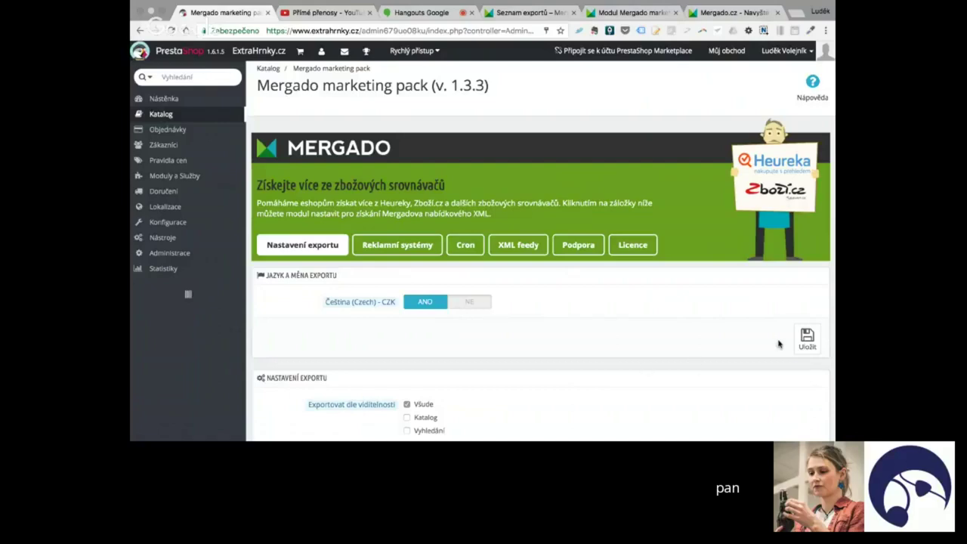
left_click(807, 345)
scroll(538, 333, "down", 1)
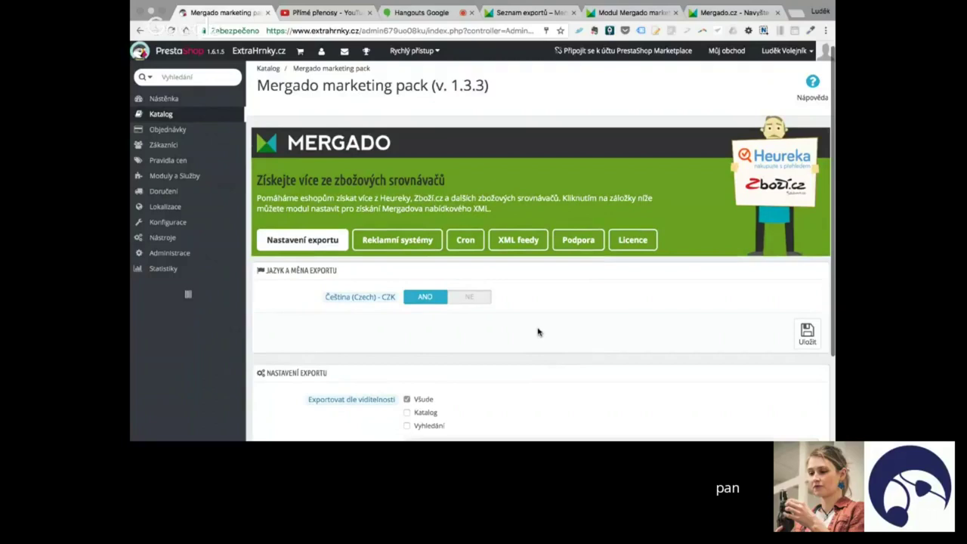
Step: Check the export visibility setting and open the Hrnek Science Medicine product for editing from the catalogue's product list
scroll(538, 333, "down", 3)
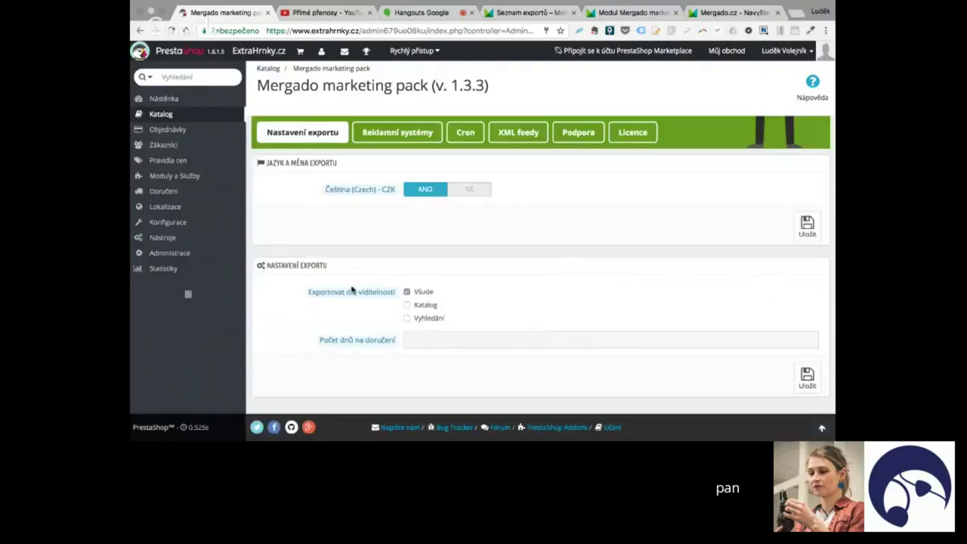
mouse_move(349, 297)
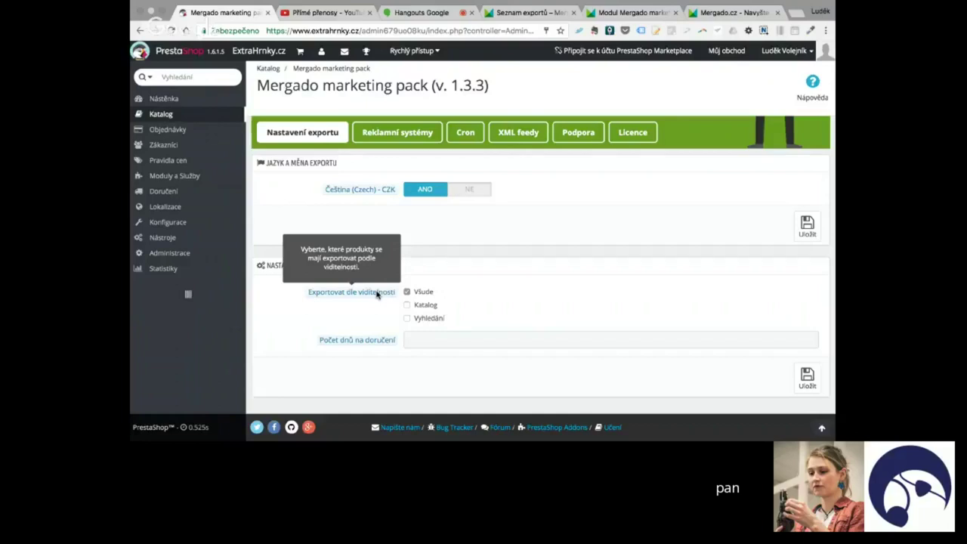
mouse_move(166, 115)
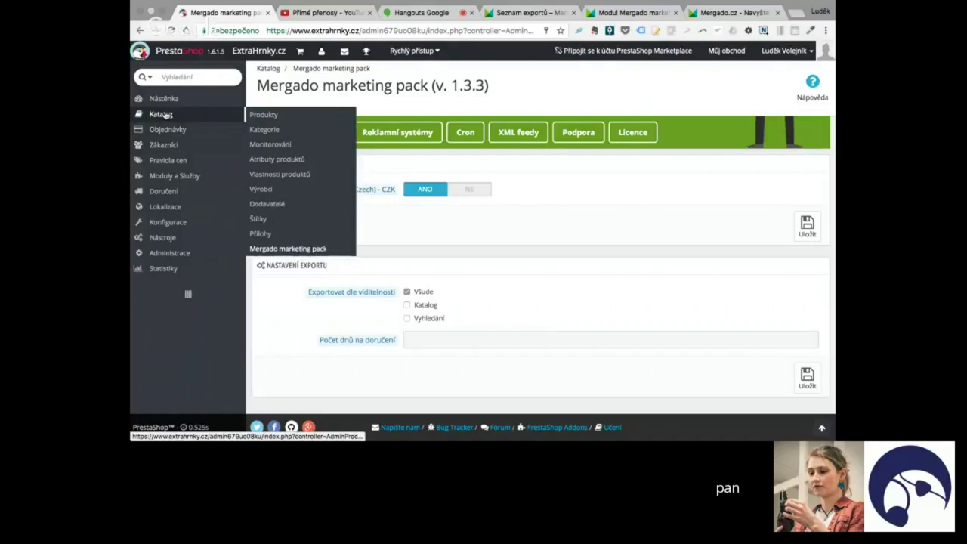
left_click(267, 118)
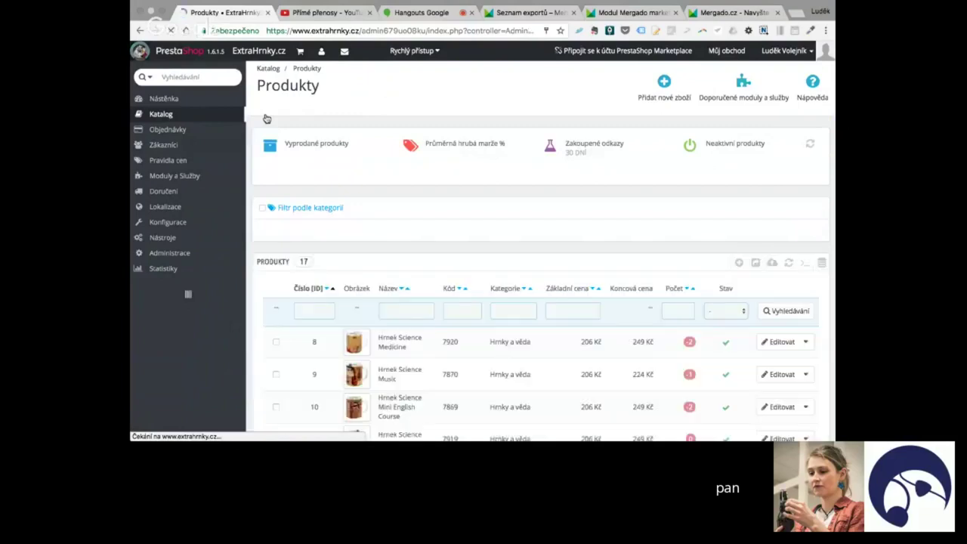
left_click(398, 345)
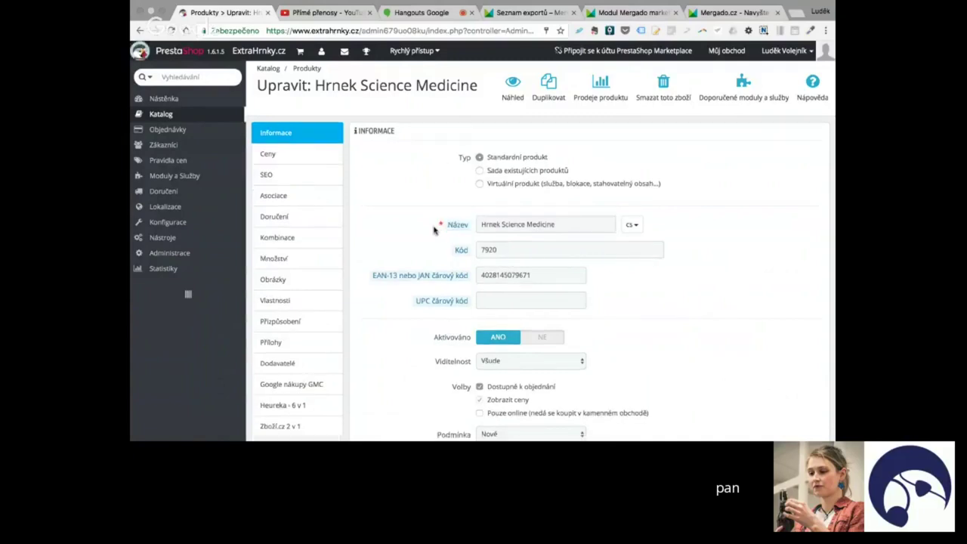
scroll(434, 229, "down", 3)
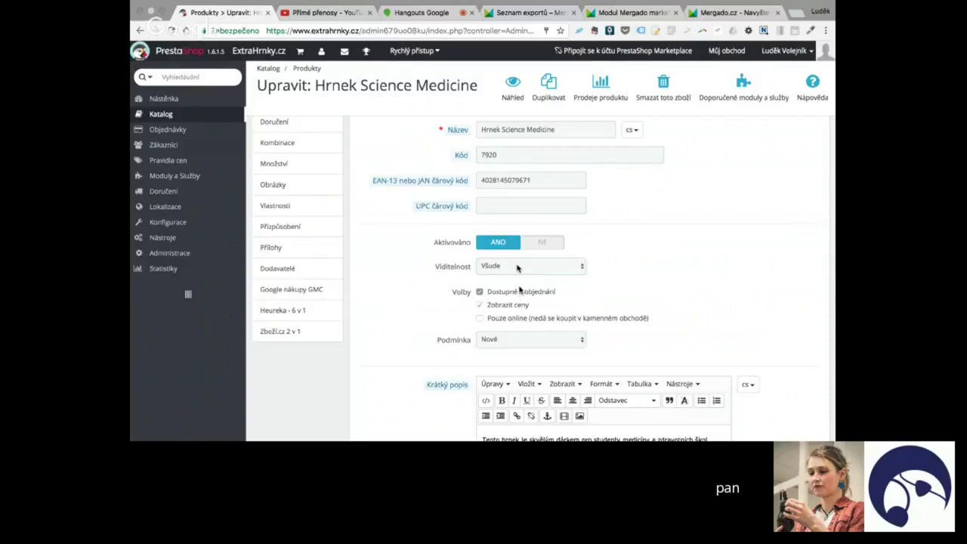
Step: Try the product's visibility setting (Viditelnost) and clear its Dostupné k objednání and Zobrazit ceny options without saving
left_click(519, 290)
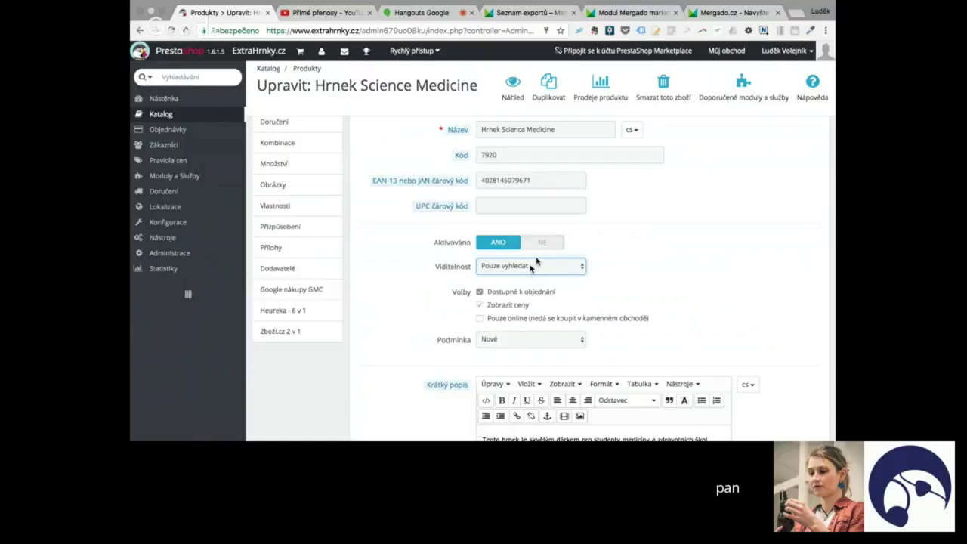
key("Up")
key("Up")
left_click(479, 292)
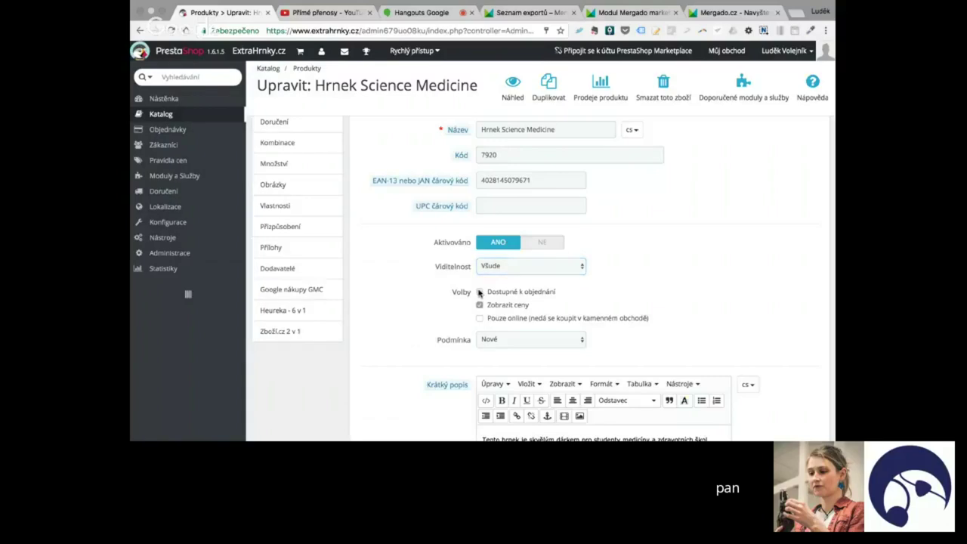
left_click(482, 306)
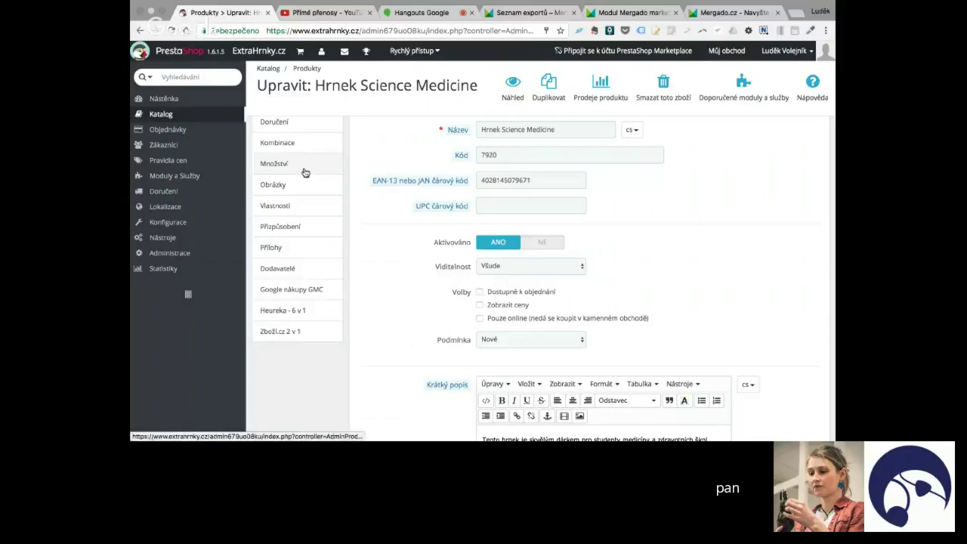
Step: Return to the Mergado marketing pack's export settings from the catalogue section
mouse_move(199, 182)
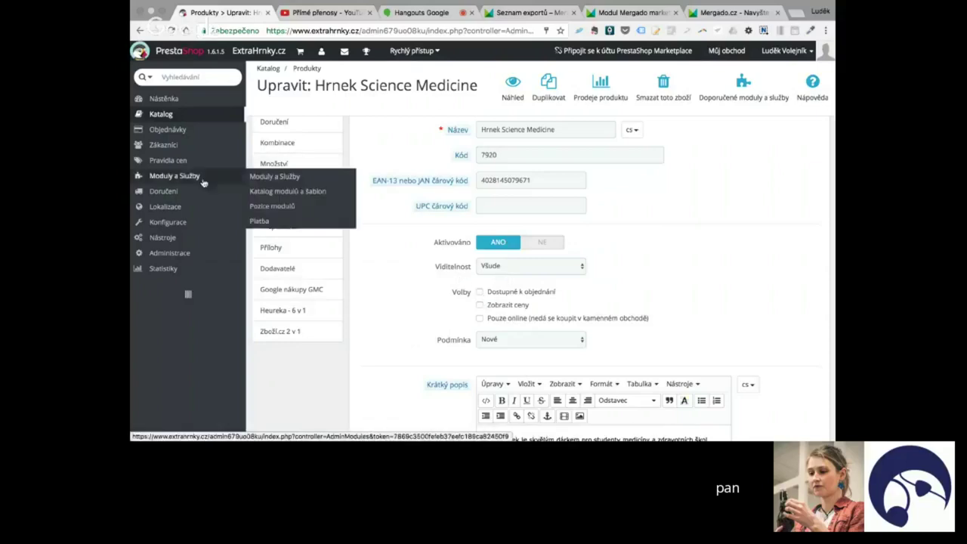
mouse_move(189, 119)
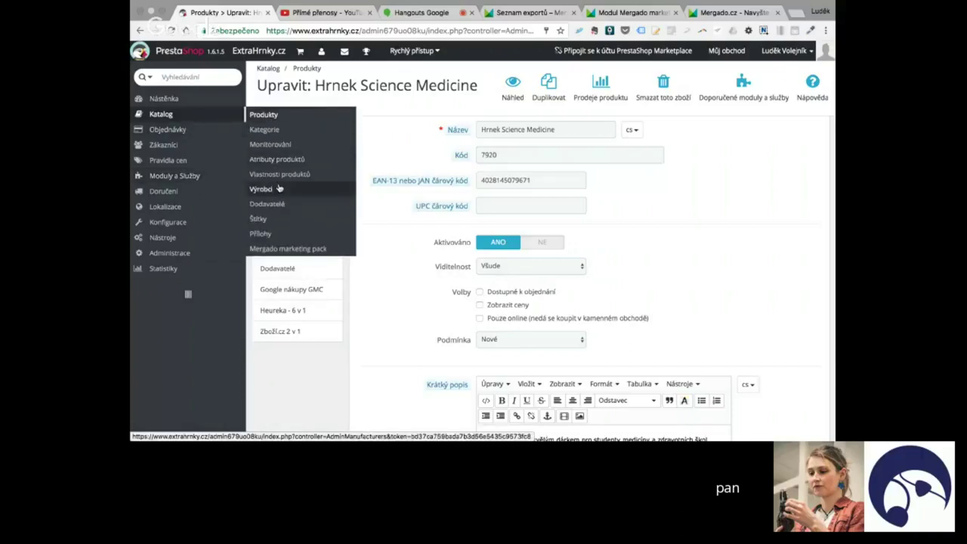
left_click(305, 250)
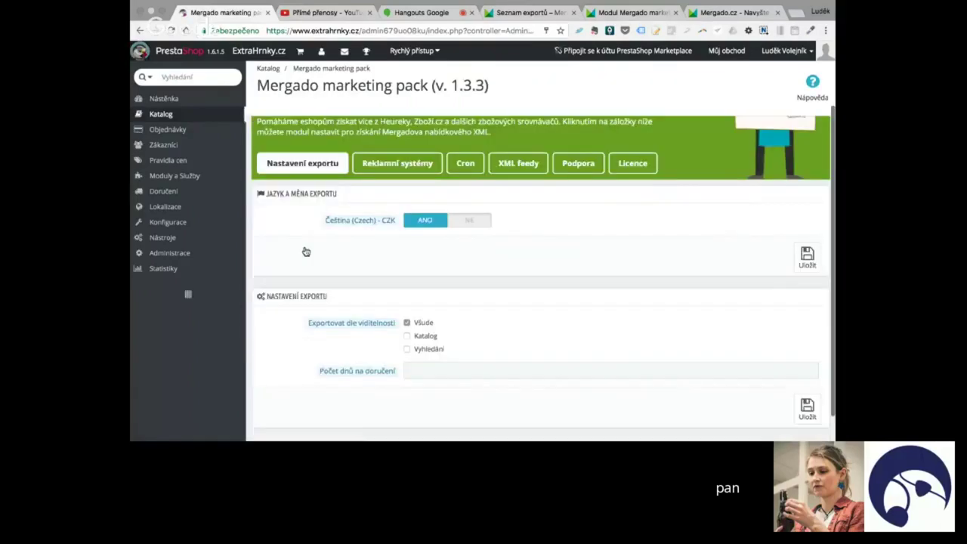
scroll(306, 251, "down", 1)
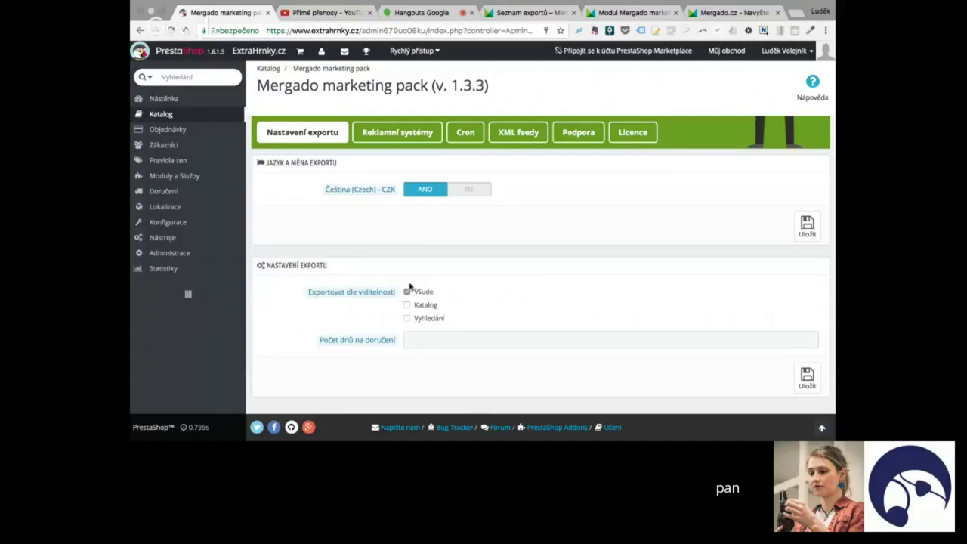
Step: Set the number of delivery days (Počet dnů na doručení) to 14 in the export settings and save them
mouse_move(380, 341)
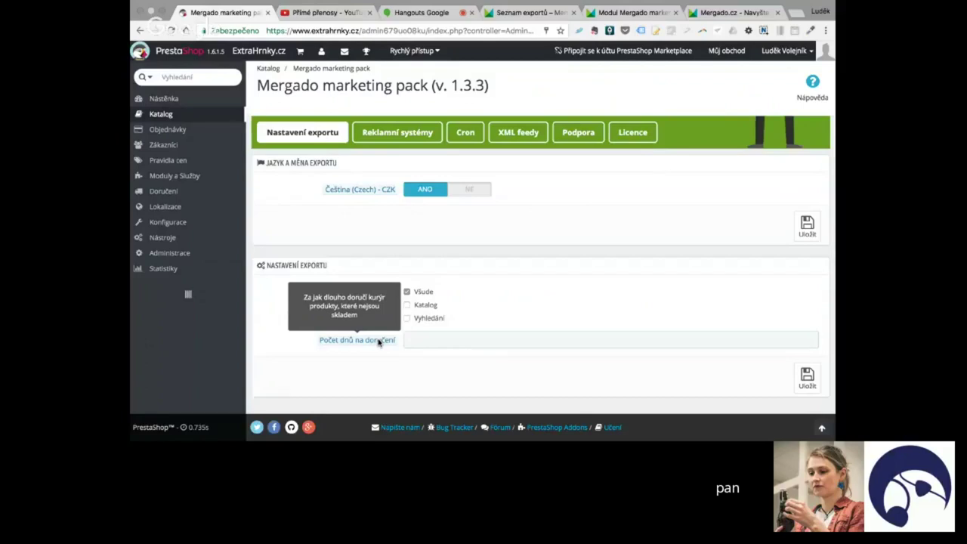
left_click(433, 340)
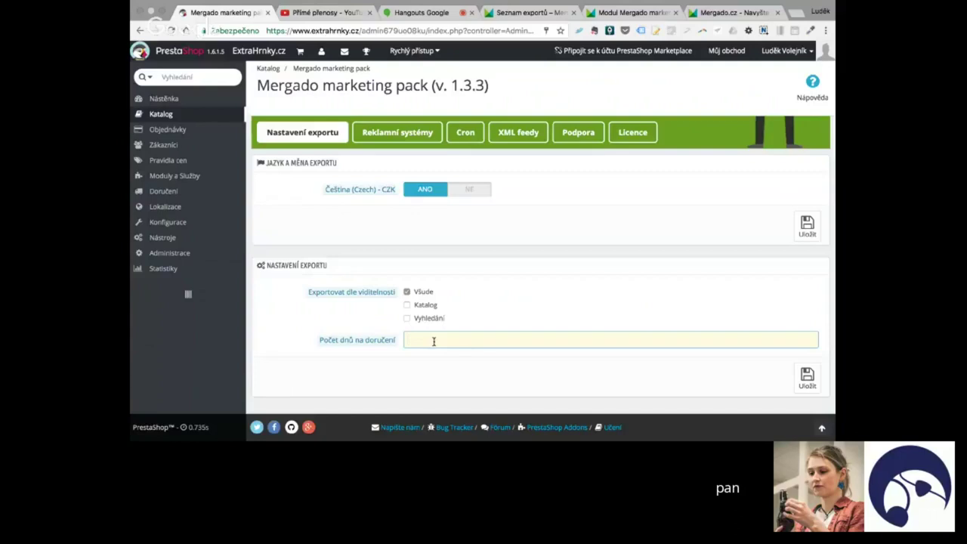
type("14")
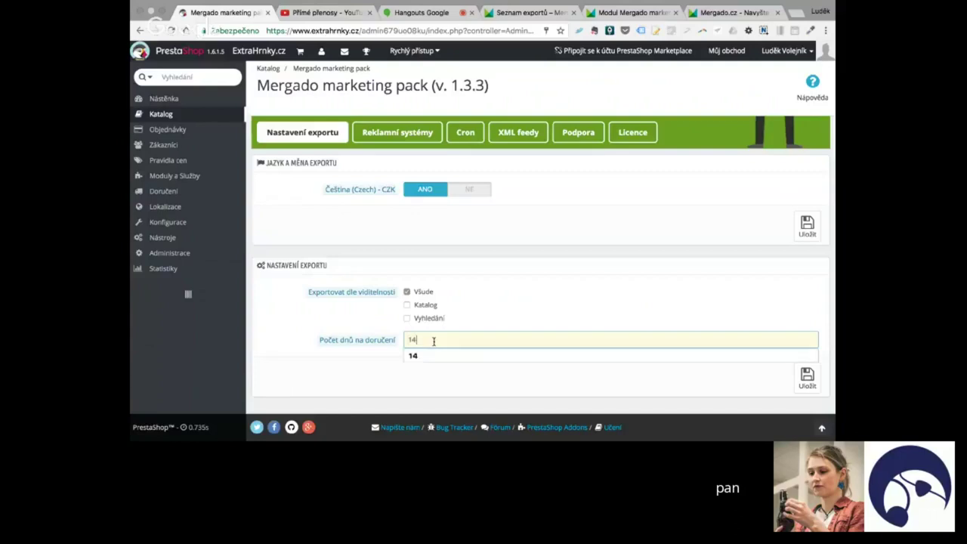
left_click(552, 315)
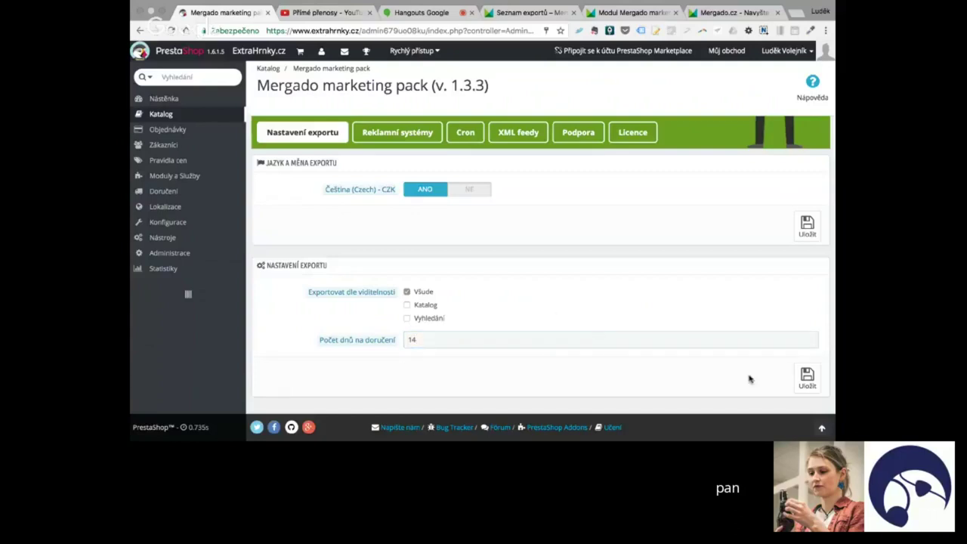
left_click(807, 376)
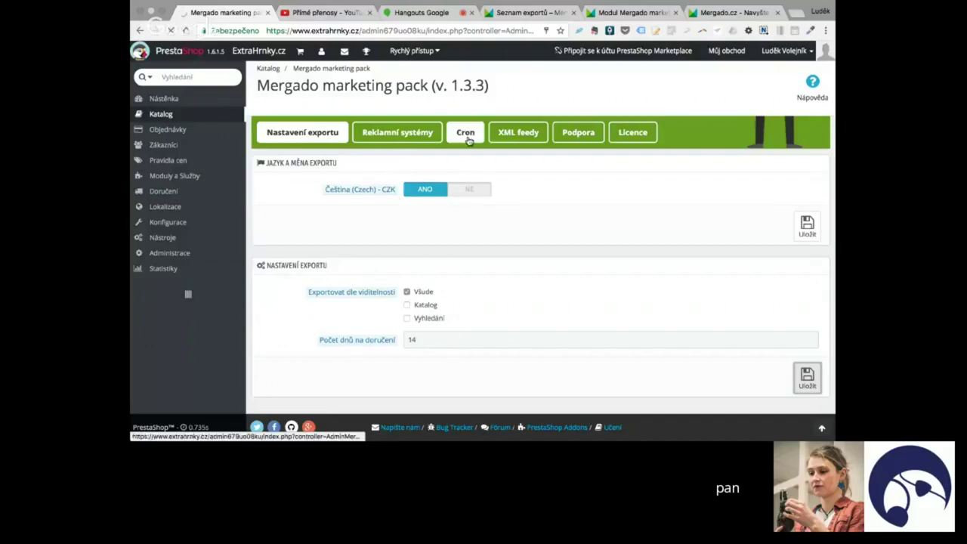
Step: View the module's Cron settings and open the generated Čeština (Czech) - CZK feed from its XML feeds list
left_click(528, 133)
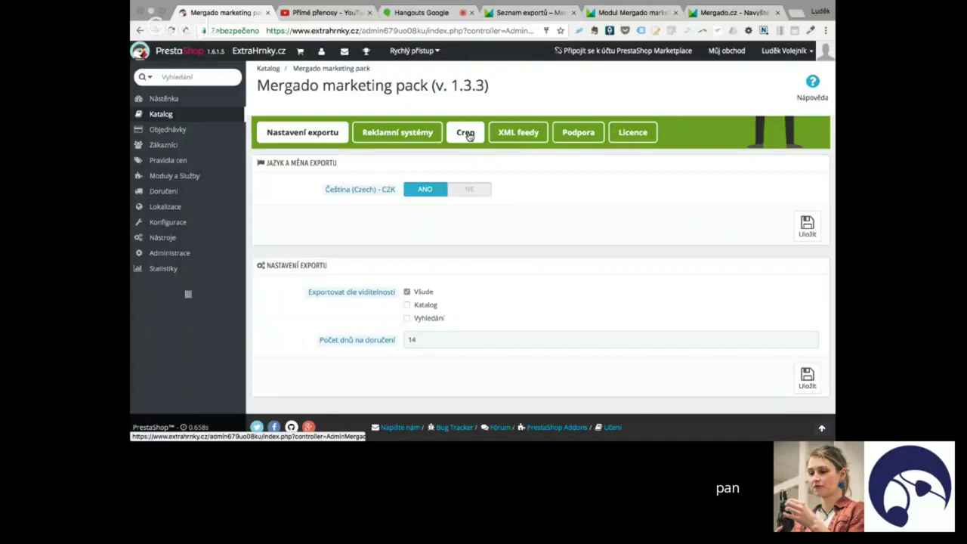
left_click(466, 139)
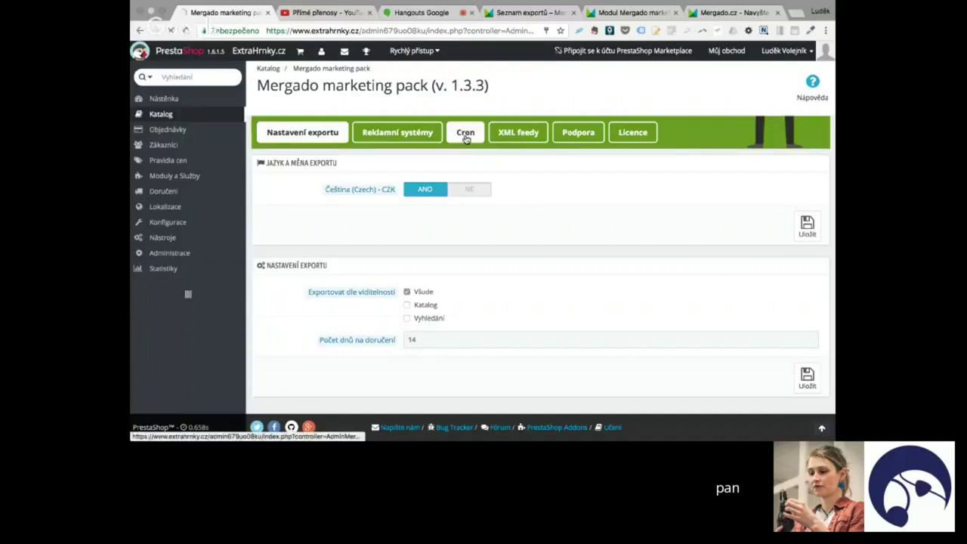
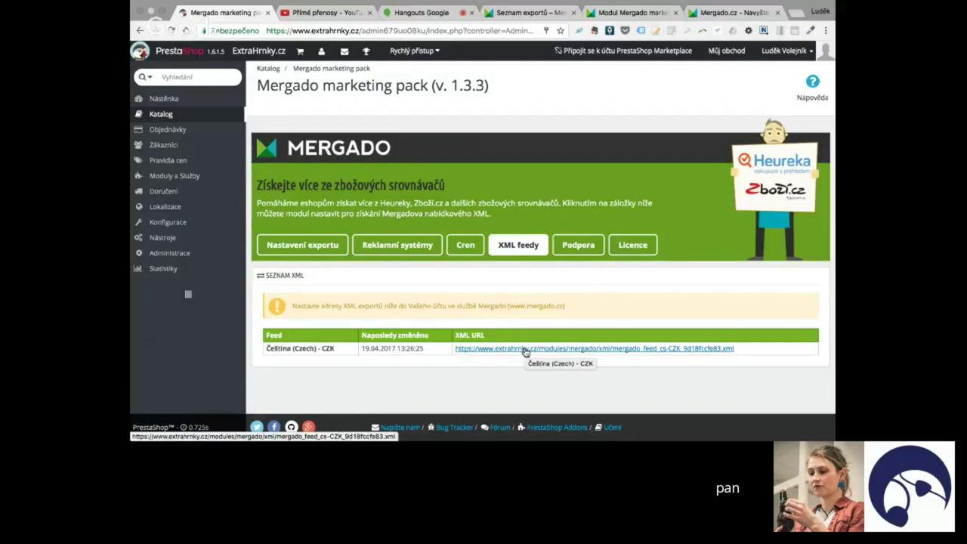
left_click_drag(394, 350, 426, 352)
left_click(426, 352)
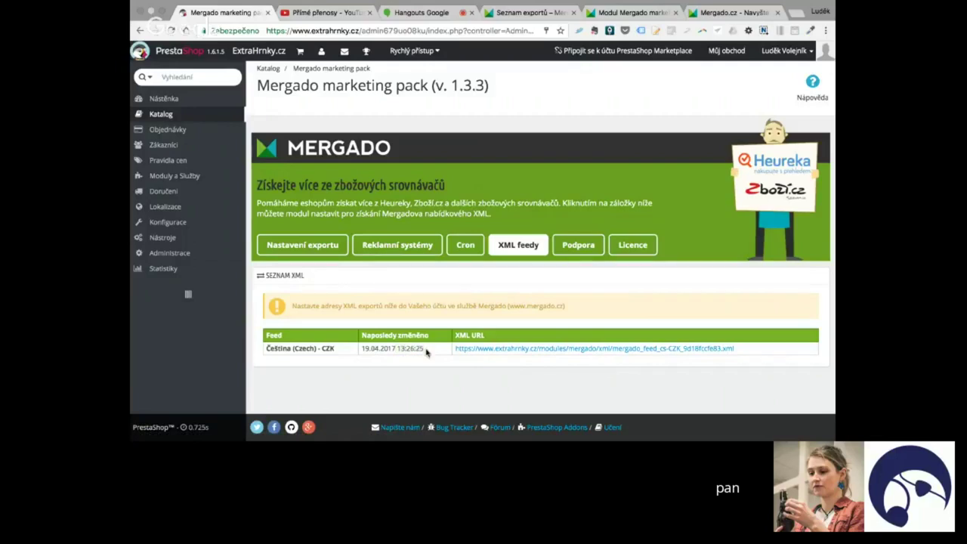
left_click(507, 349)
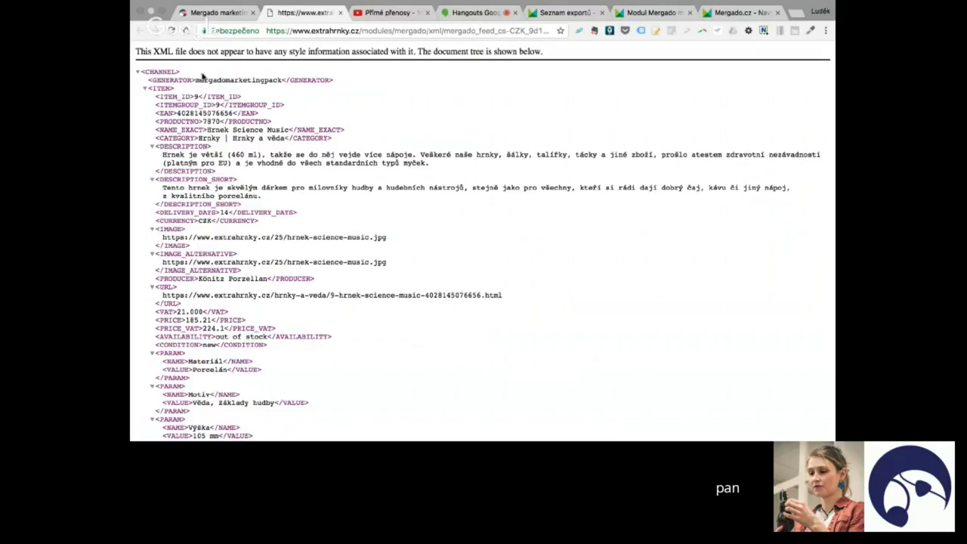
Step: Examine the product elements in the exported XML feed, from item ID to image, and close the feed
left_click_drag(202, 75, 228, 155)
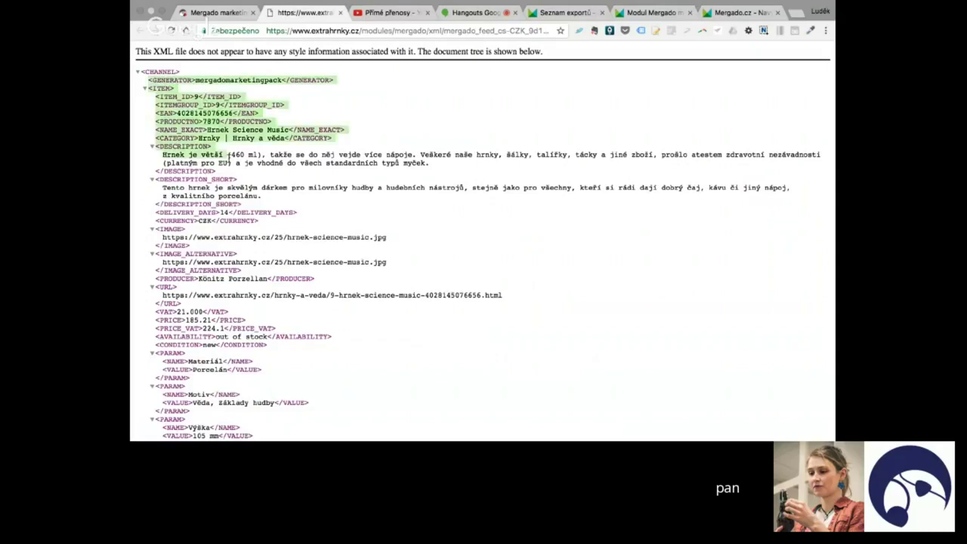
left_click(252, 170)
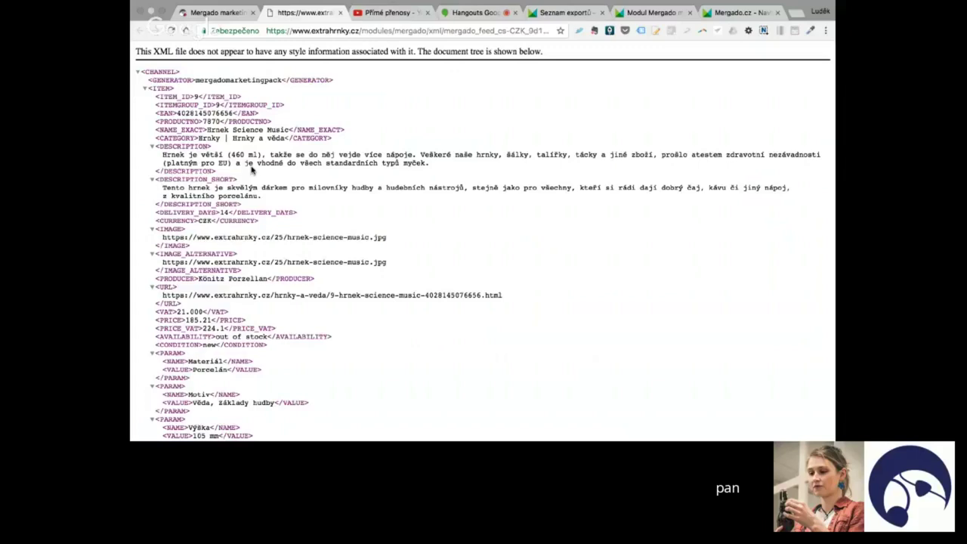
left_click_drag(225, 104, 253, 243)
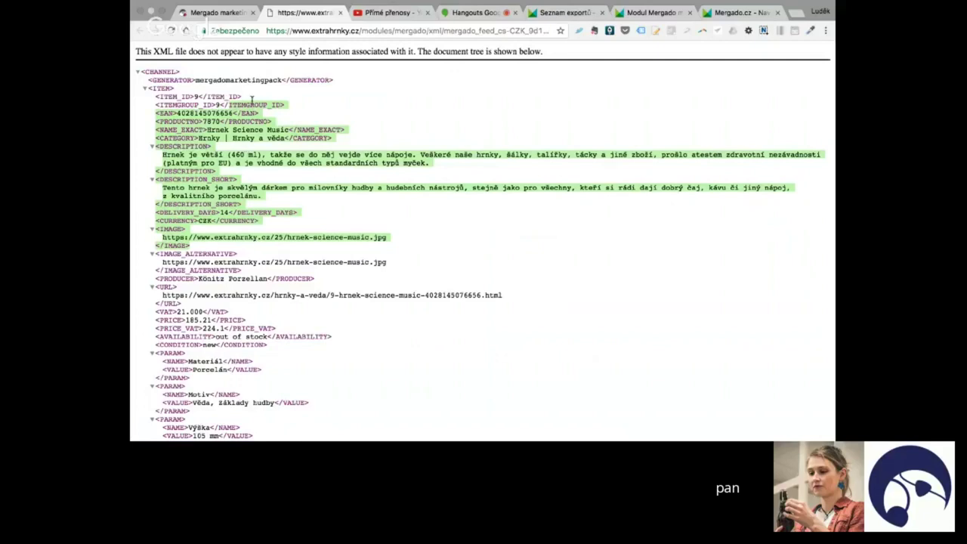
left_click(254, 102)
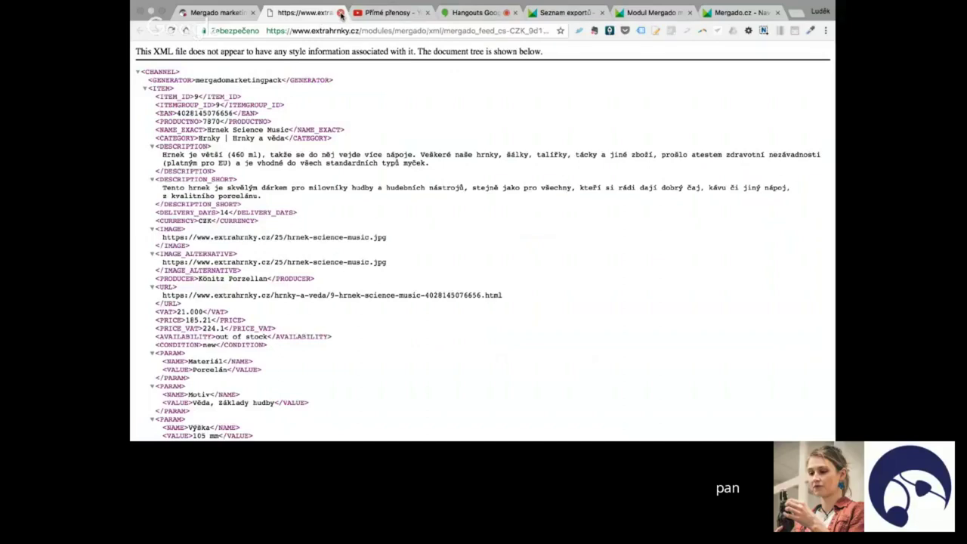
left_click(341, 12)
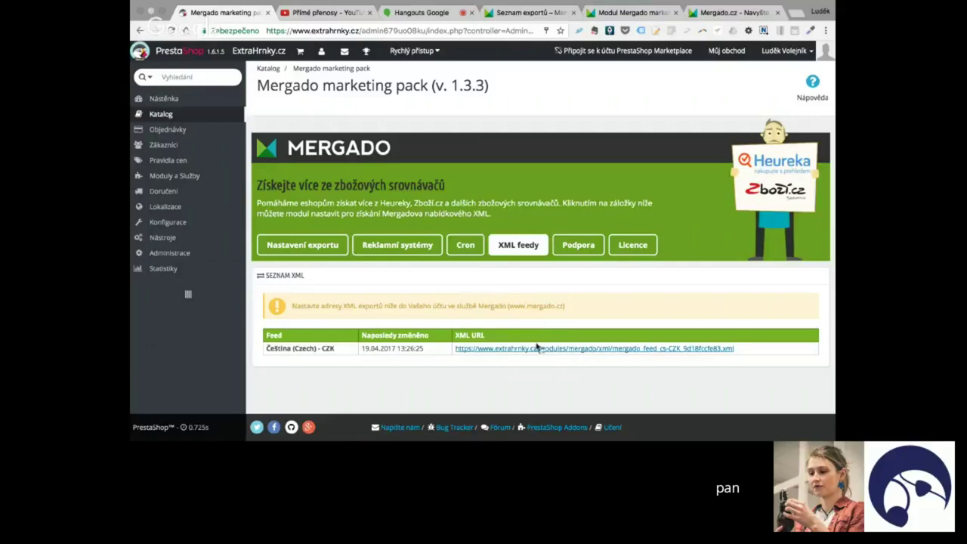
Step: Turn on the Heureka availability feed (Heureka dostupnostní feed) in the module's advertising systems settings
left_click(411, 251)
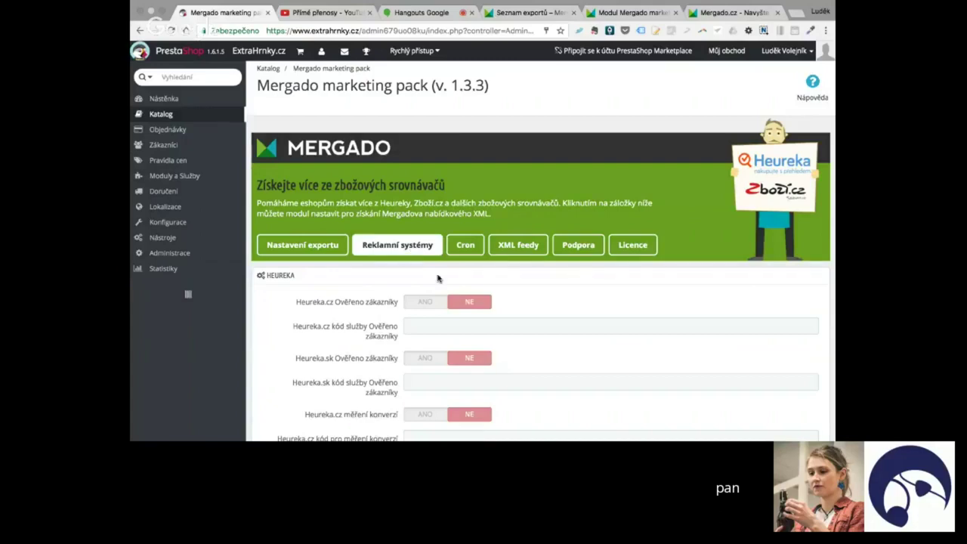
scroll(491, 303, "down", 1)
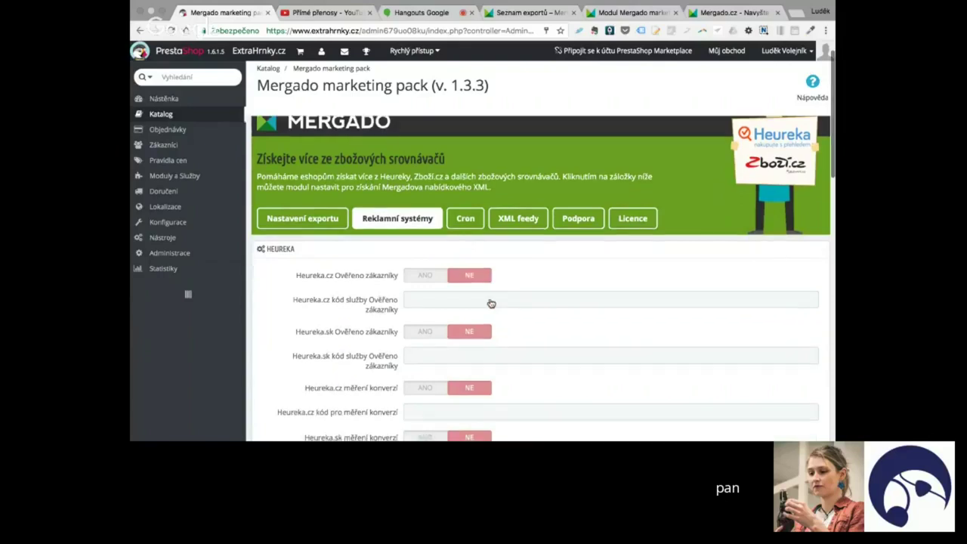
scroll(491, 302, "down", 2)
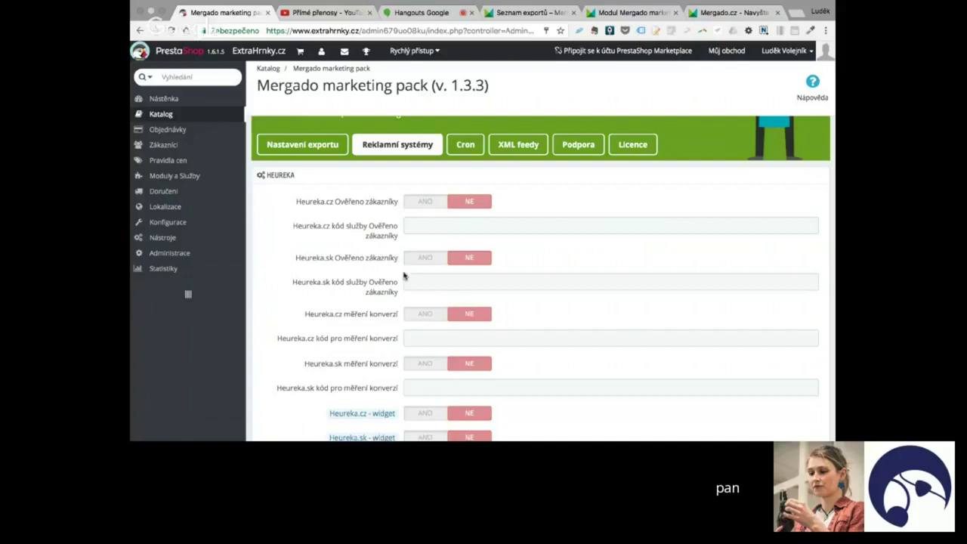
scroll(405, 277, "down", 1)
scroll(404, 277, "down", 2)
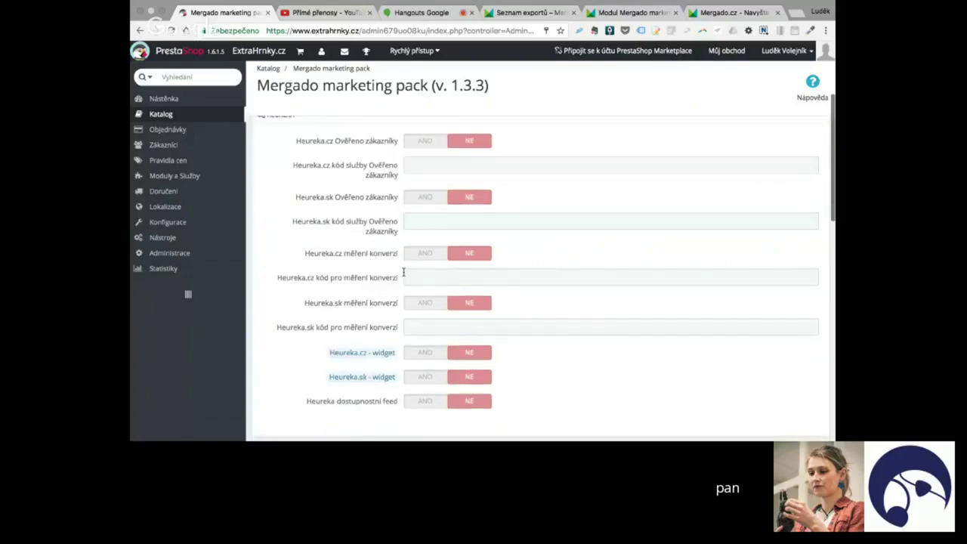
scroll(404, 274, "down", 2)
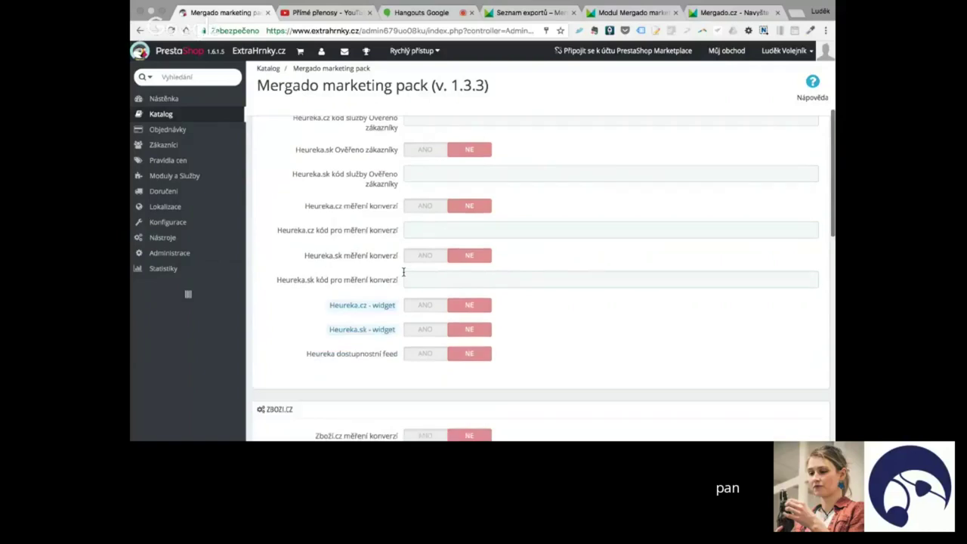
scroll(403, 274, "down", 1)
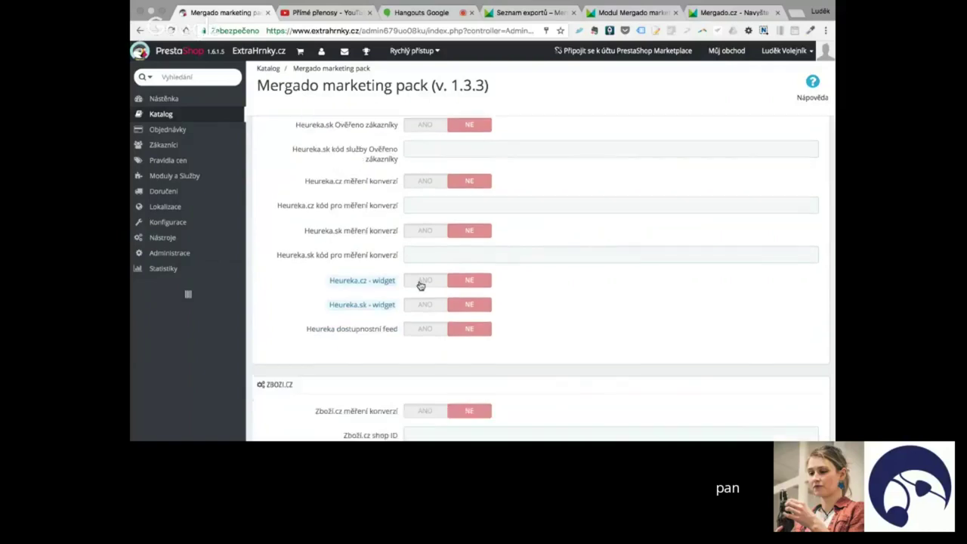
left_click(421, 332)
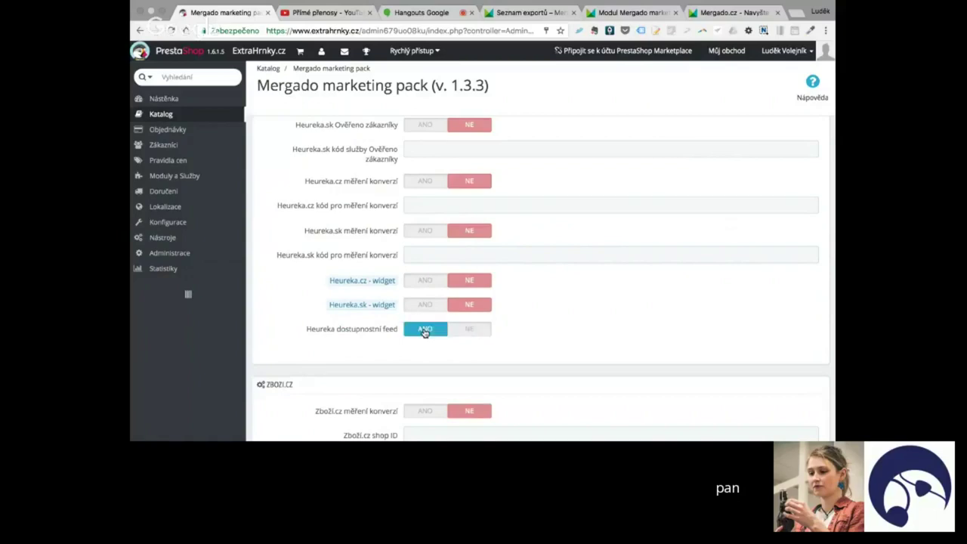
Step: Turn on the Heureka availability feed (Heureka dostupnostní feed) and save the advertising systems settings
scroll(424, 333, "down", 1)
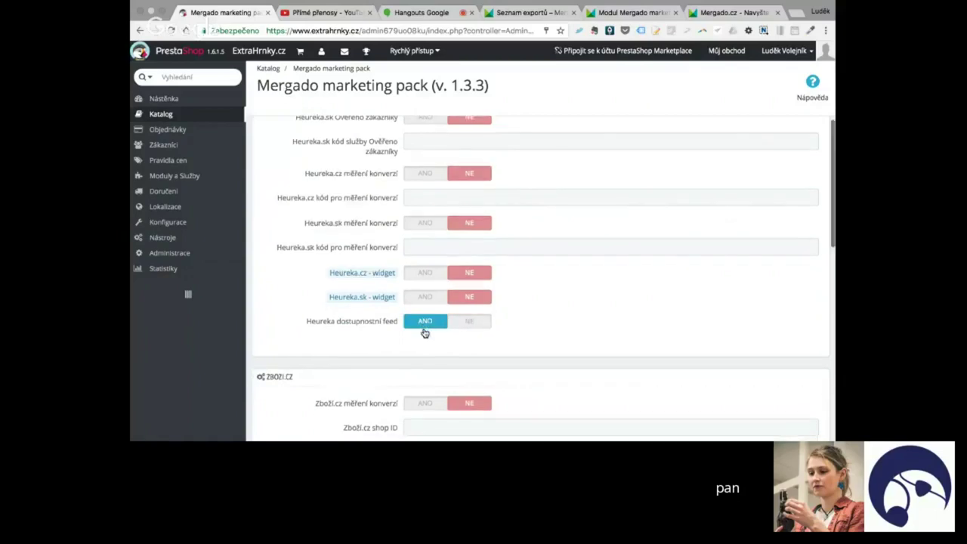
scroll(425, 333, "down", 3)
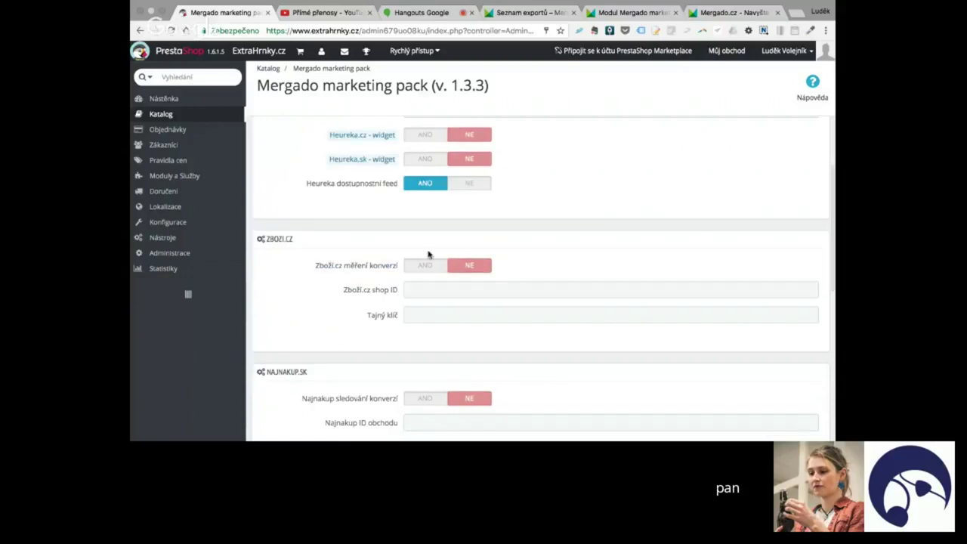
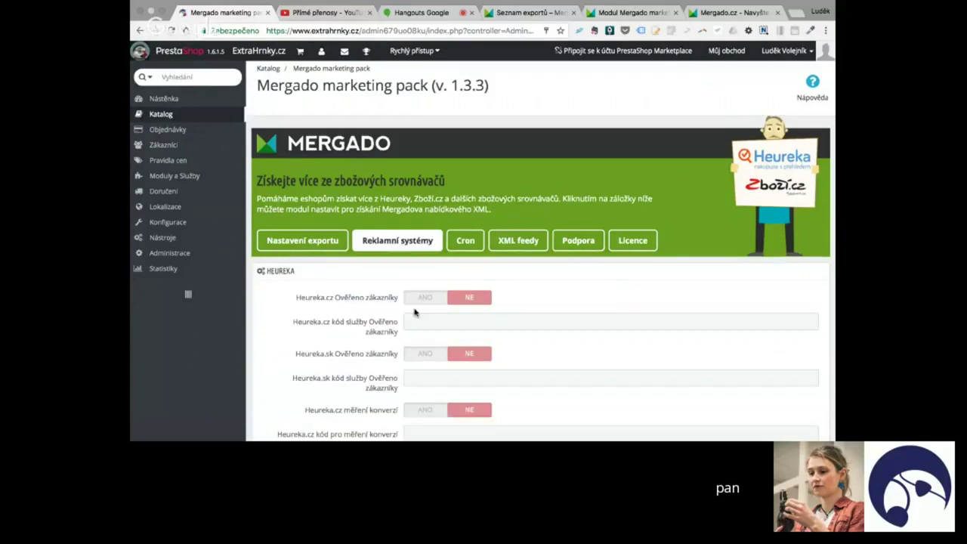
scroll(414, 312, "down", 5)
left_click(424, 368)
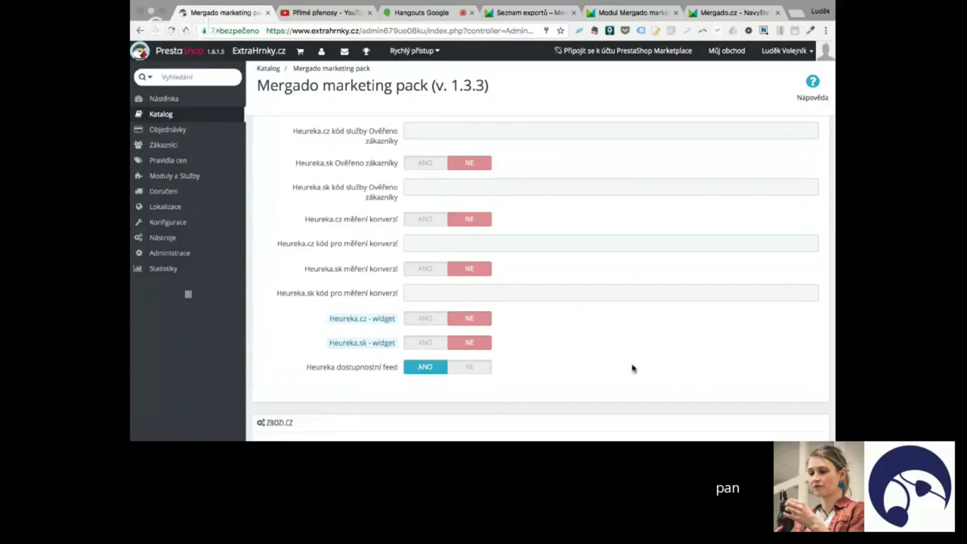
scroll(633, 369, "down", 1)
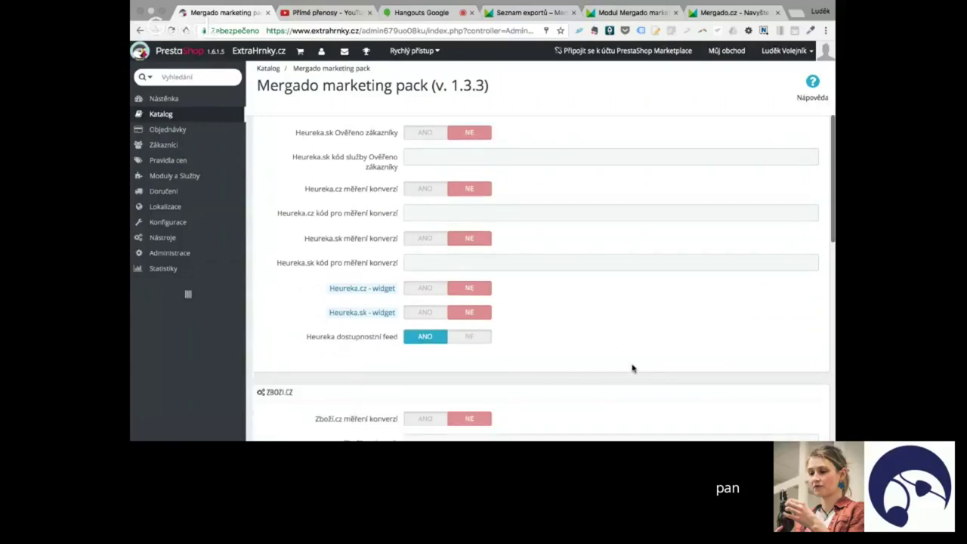
scroll(633, 369, "down", 10)
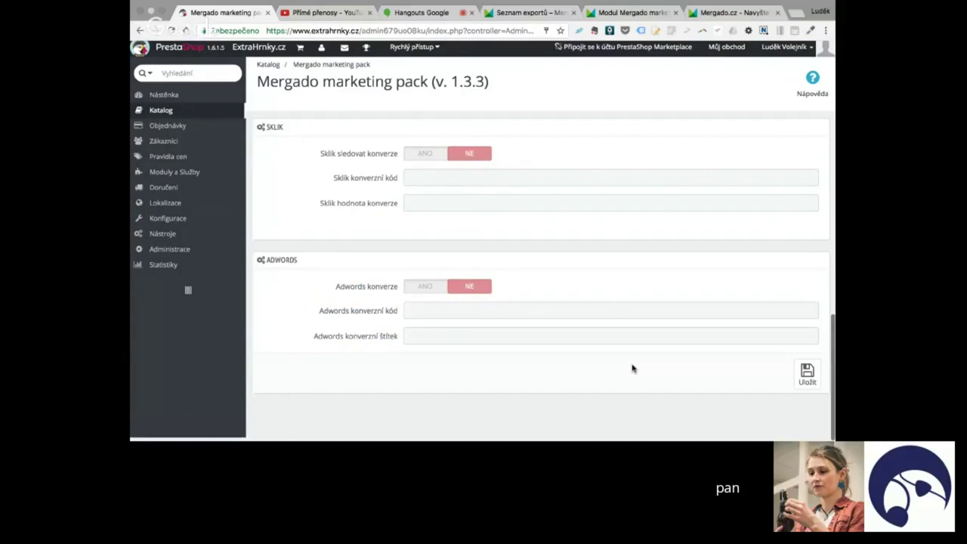
left_click(810, 384)
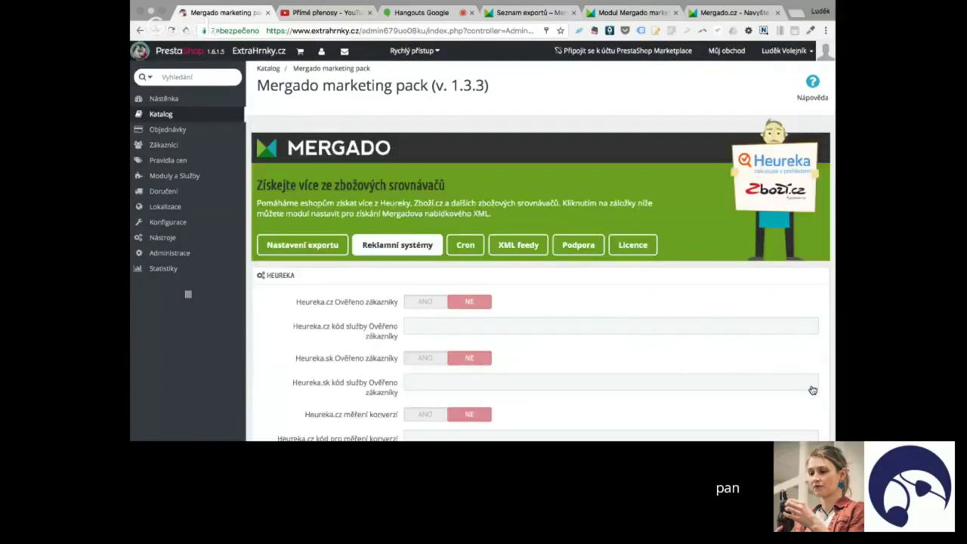
Step: Generate the availability feed (Dostupnostní feed) by running its cron URL from the module's cron list, and close the result page
left_click(466, 250)
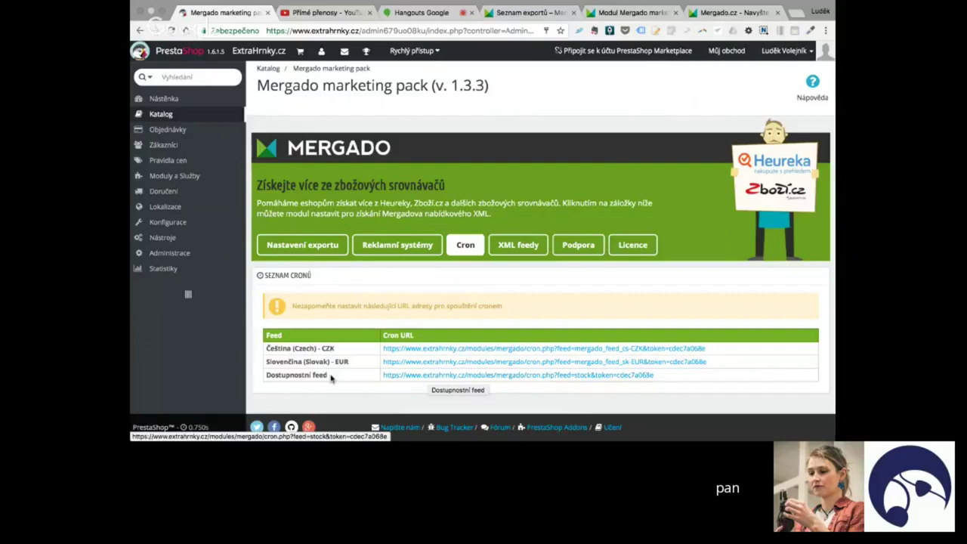
middle_click(442, 376)
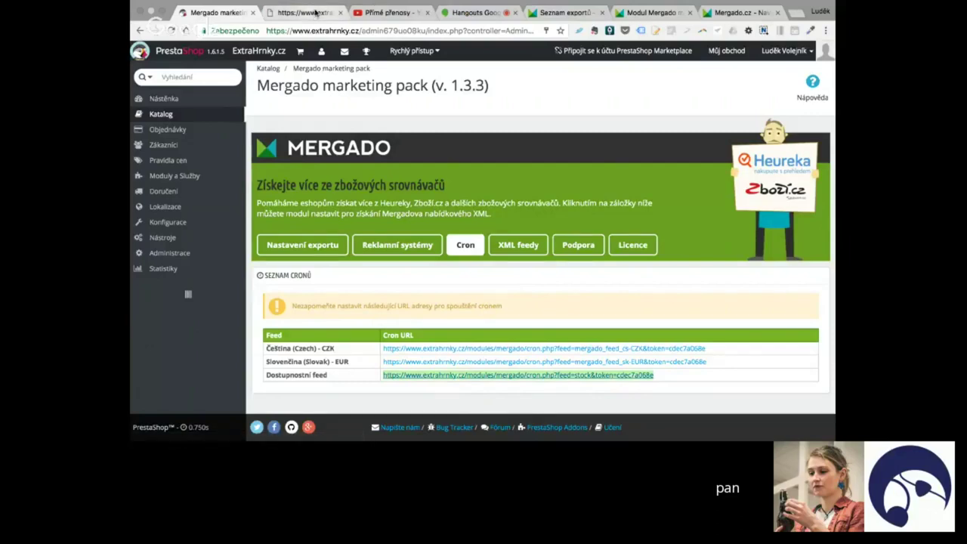
left_click(316, 14)
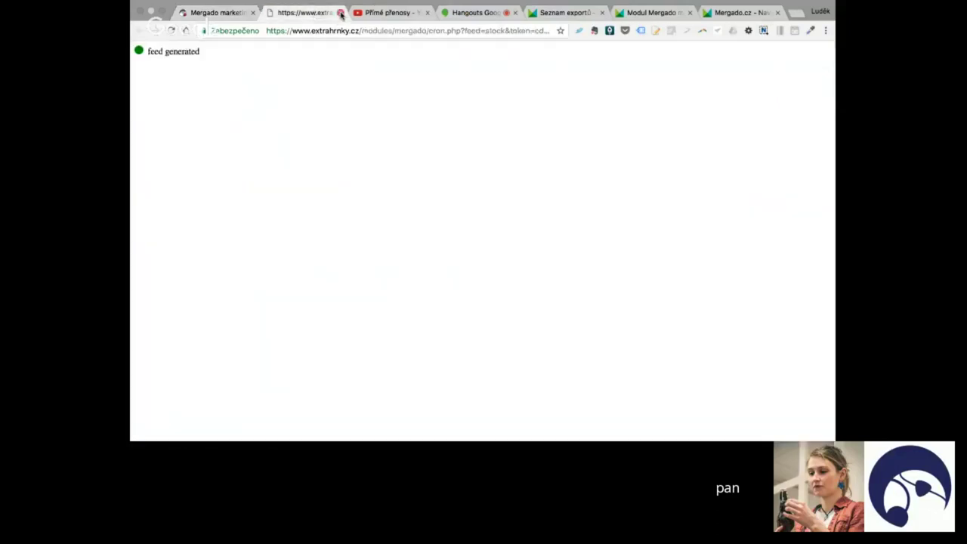
key("ctrl+shift+Tab")
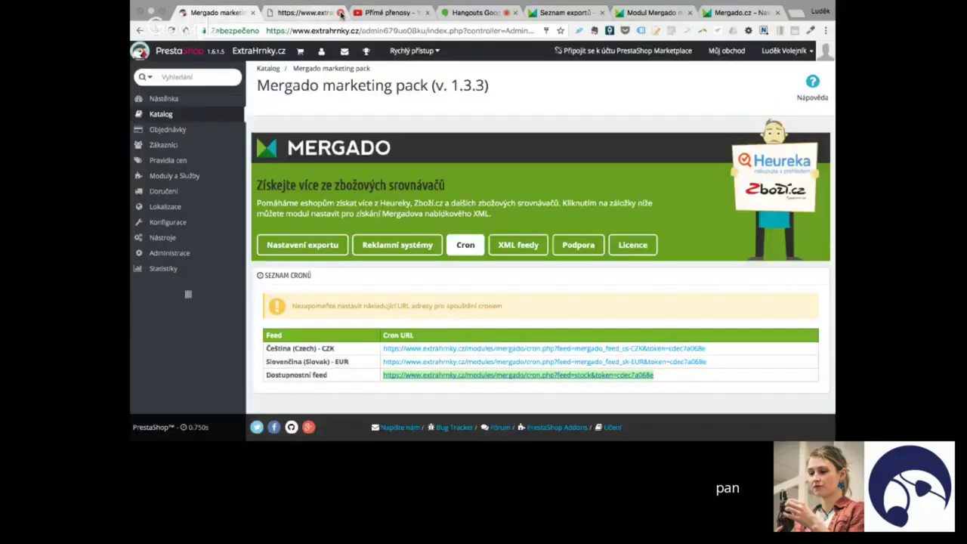
left_click(340, 13)
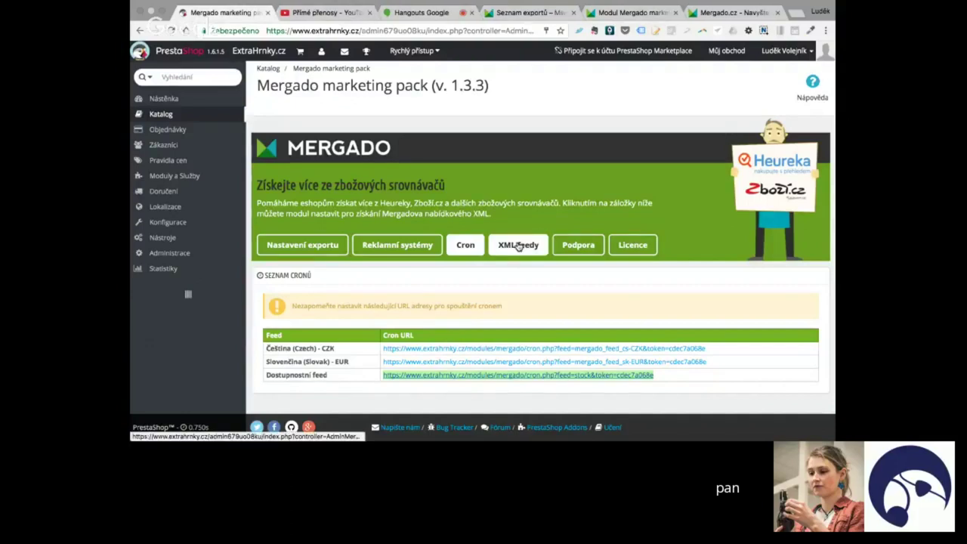
Step: Open the generated Dostupnostní feed from the XML feeds list, examine its item IDs and stock quantities, and close it
left_click(518, 245)
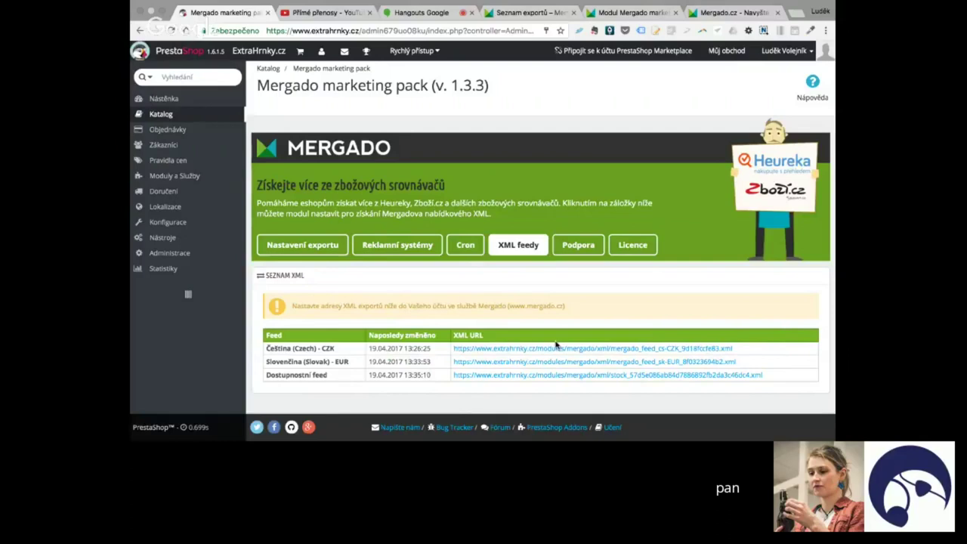
left_click(561, 374)
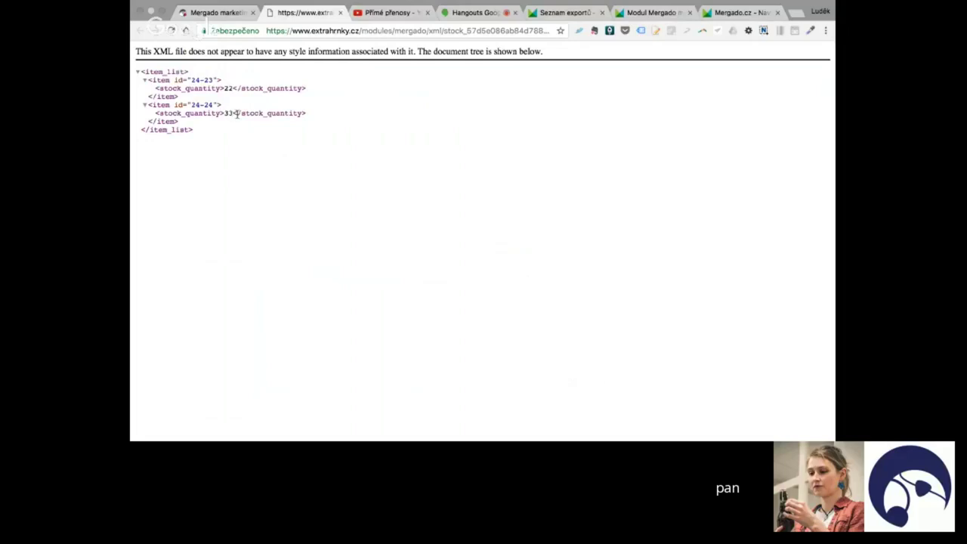
left_click_drag(216, 80, 203, 79)
left_click(228, 87)
left_click(341, 12)
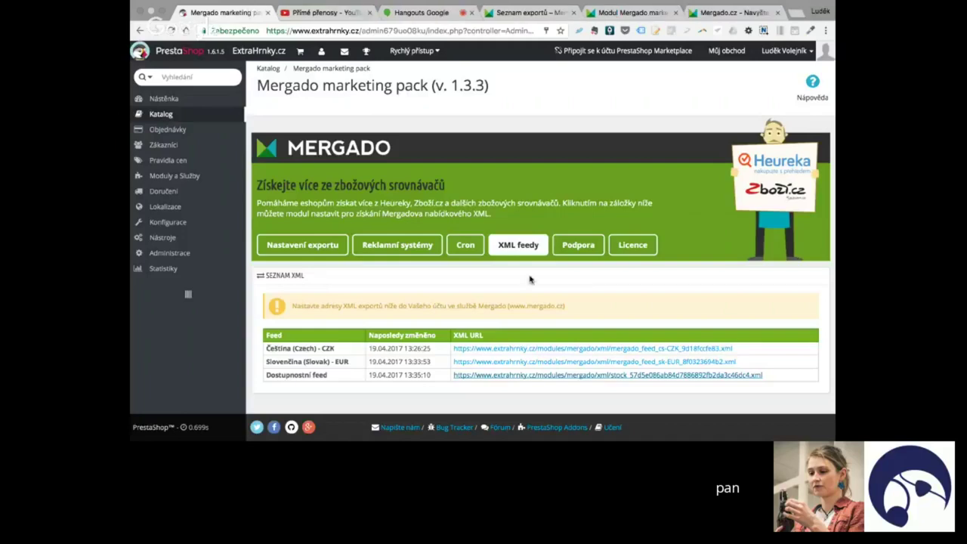
Step: Look through the stock counts in the catalogue's product list and open the product Testovací položka
mouse_move(179, 139)
mouse_move(172, 115)
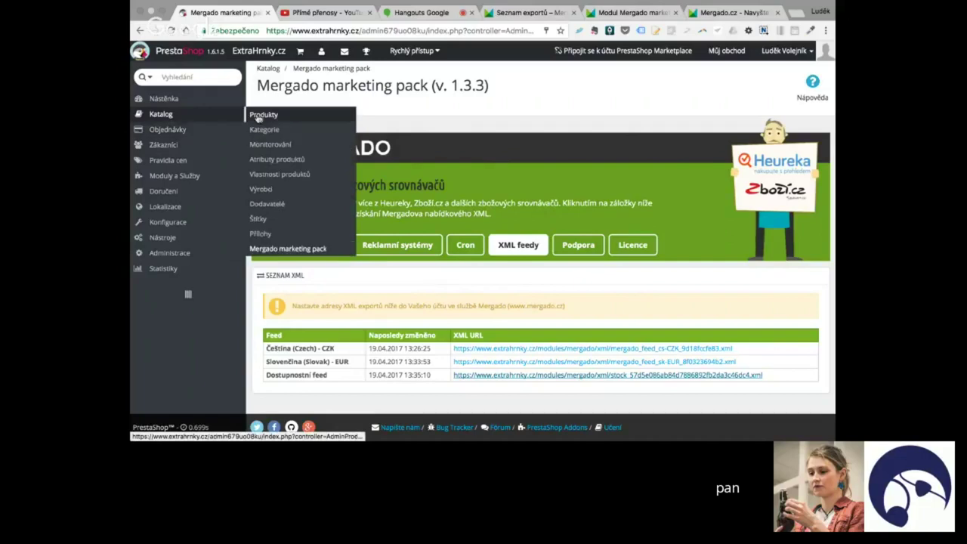
left_click(257, 117)
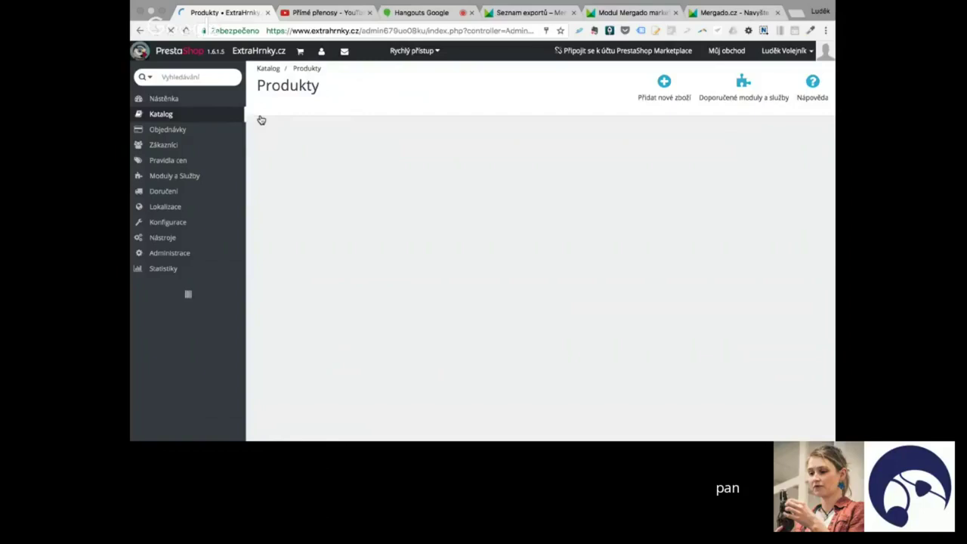
scroll(693, 356, "down", 1)
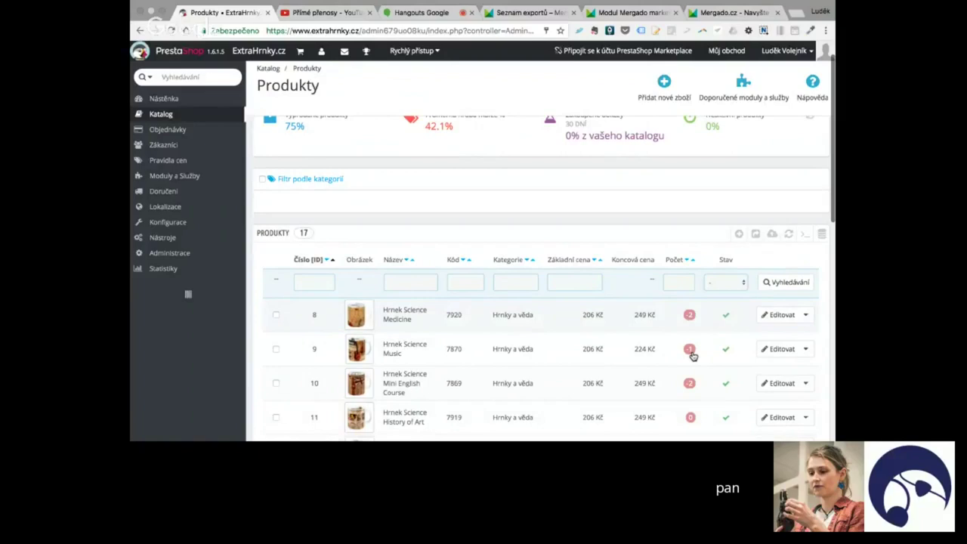
scroll(693, 356, "down", 4)
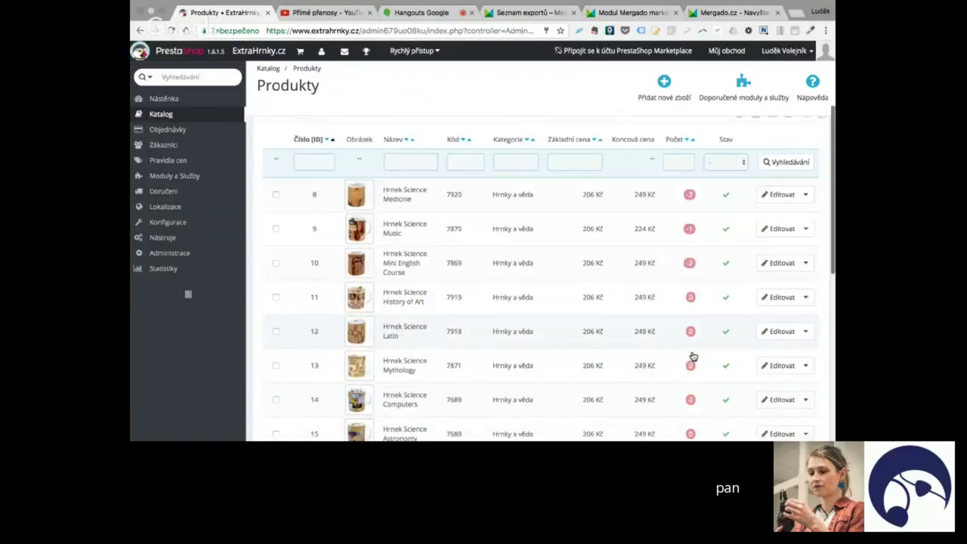
scroll(692, 356, "down", 3)
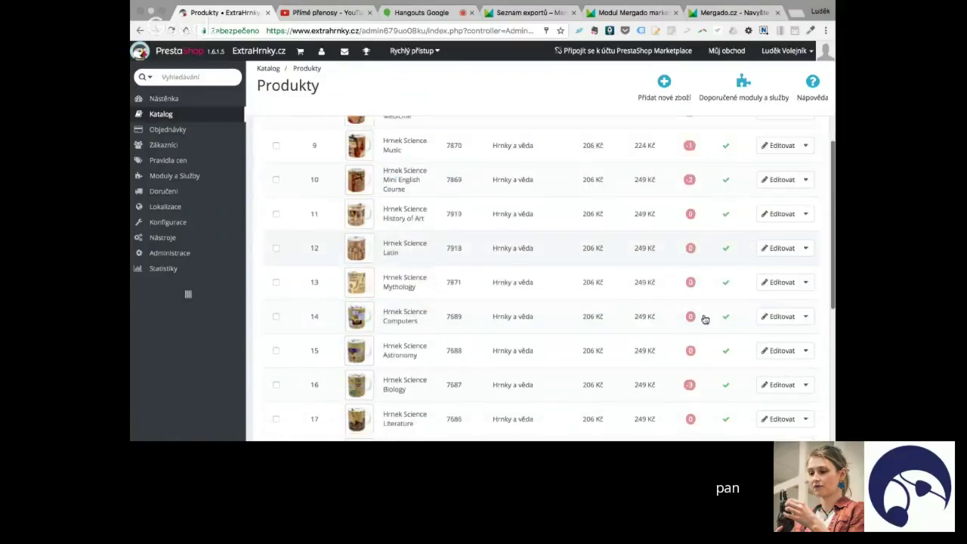
scroll(699, 325, "down", 5)
scroll(693, 335, "down", 1)
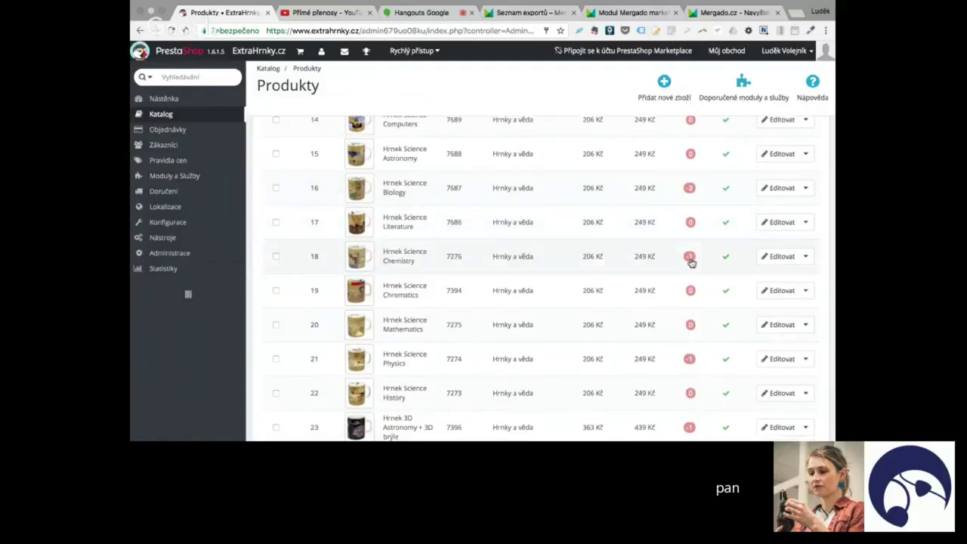
scroll(691, 260, "down", 1)
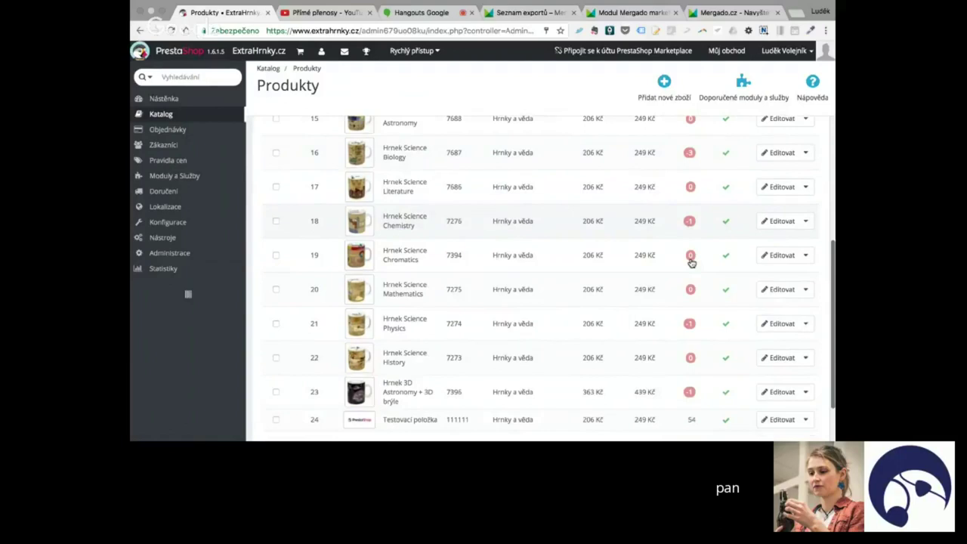
scroll(691, 261, "down", 2)
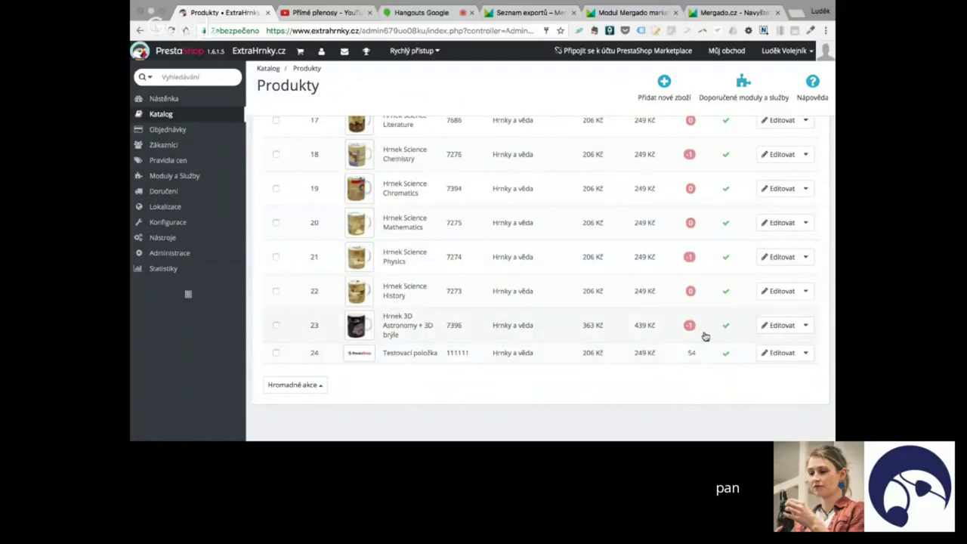
left_click(428, 357)
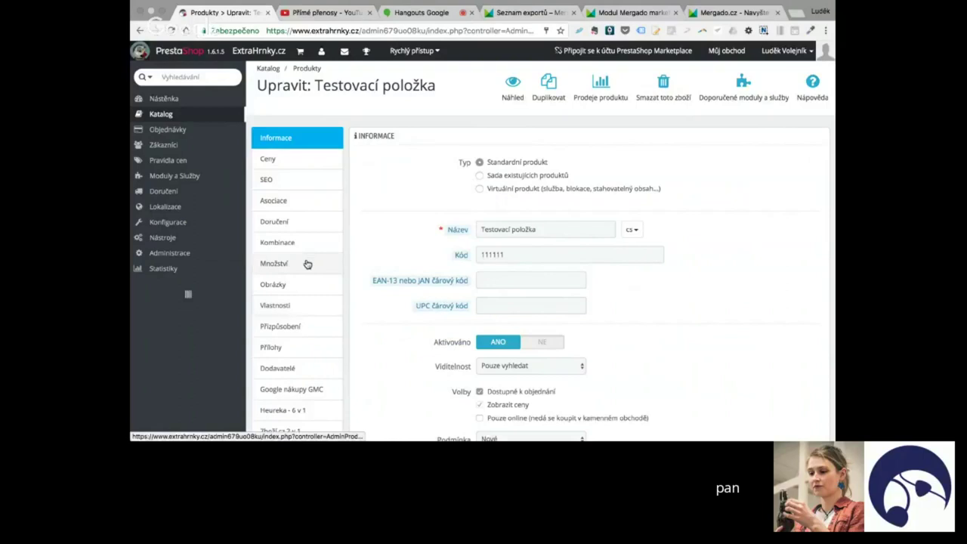
Step: Examine Testovací položka's available quantities per combination, especially Size L, Shoes Size 38 in Black and Green, and its out-of-stock order settings
left_click(307, 264)
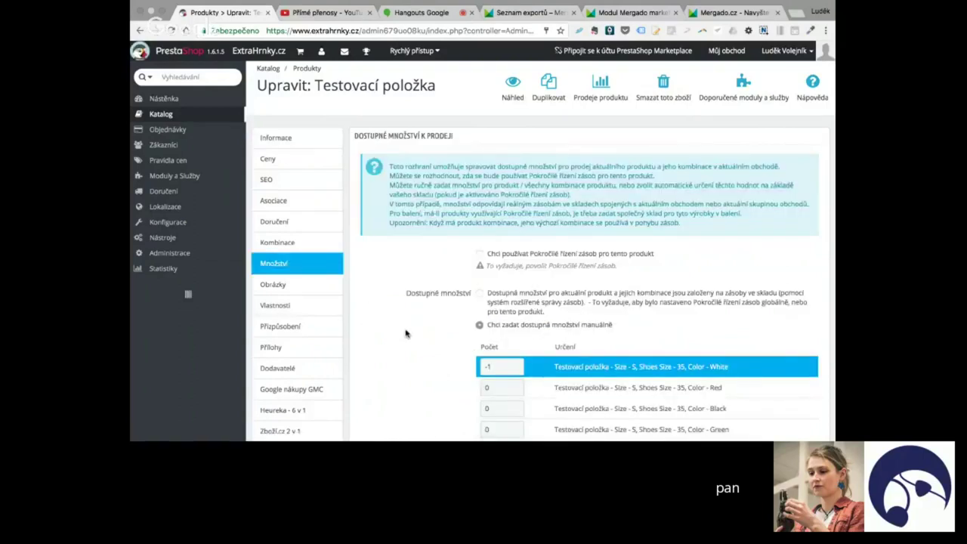
scroll(404, 334, "down", 1)
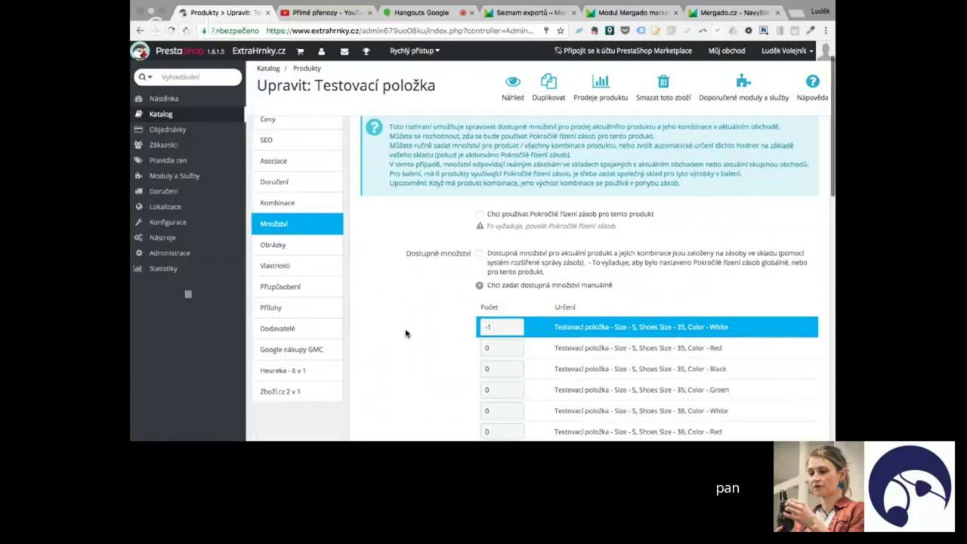
scroll(405, 334, "down", 3)
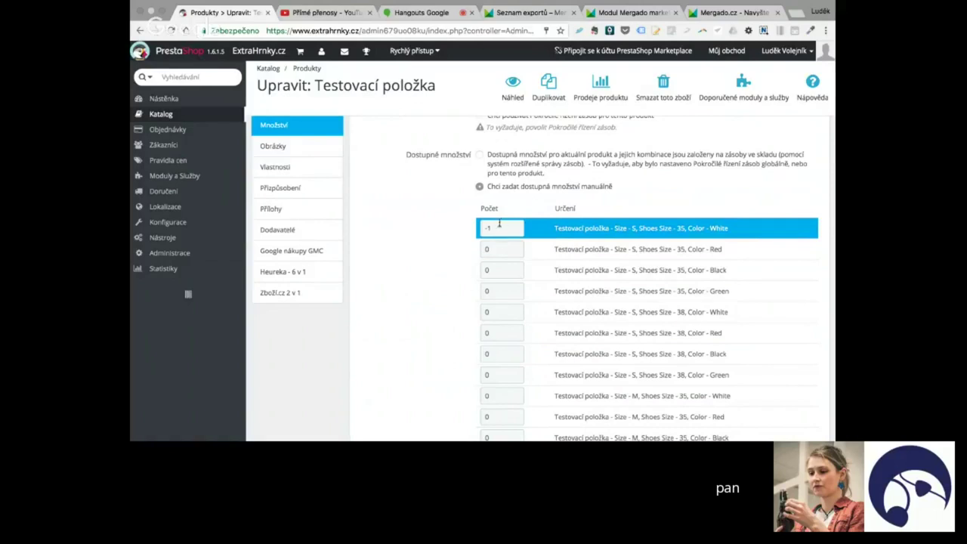
scroll(461, 339, "down", 1)
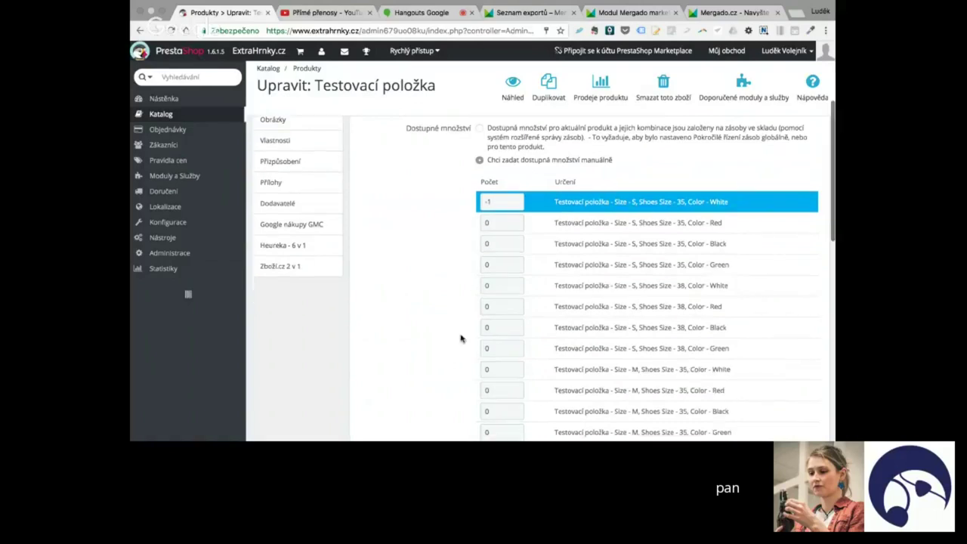
scroll(461, 338, "down", 5)
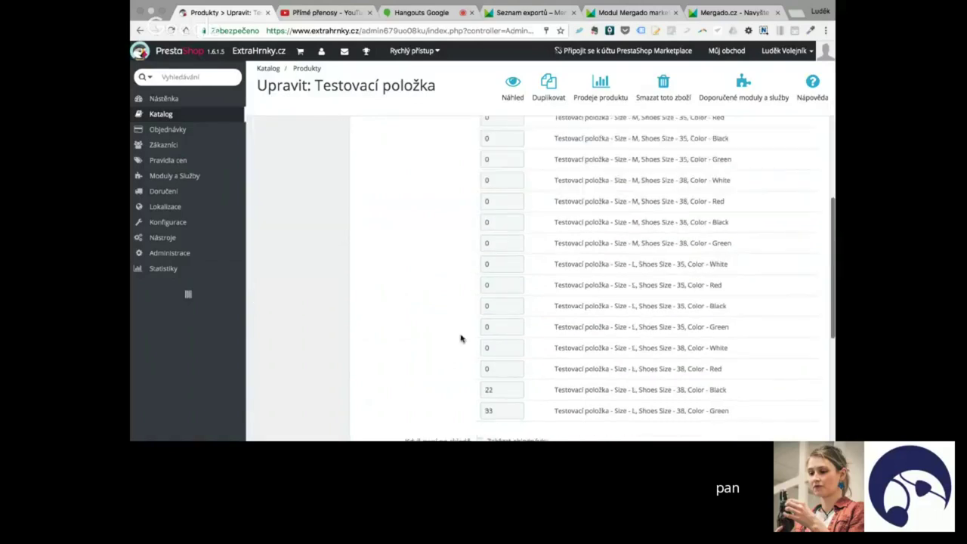
scroll(461, 338, "down", 1)
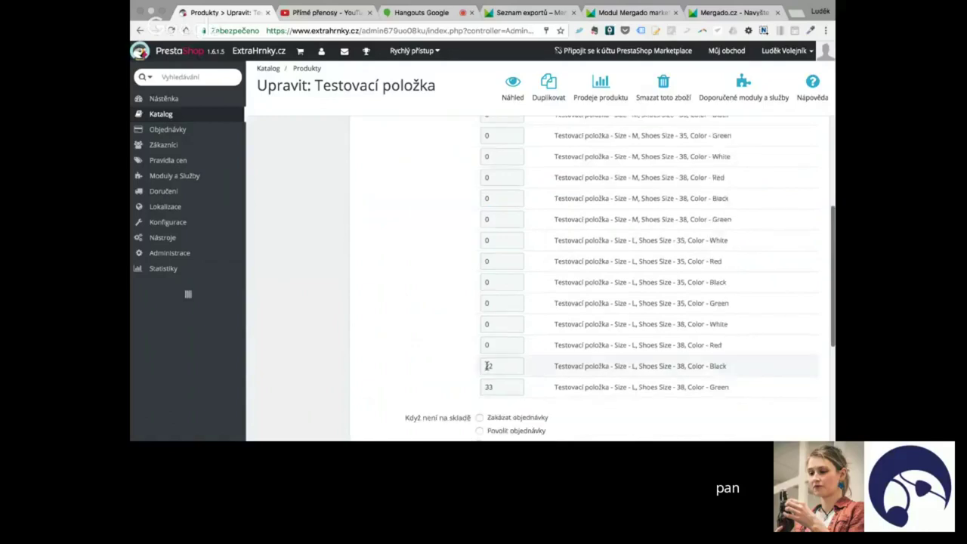
left_click(488, 365)
left_click(501, 387)
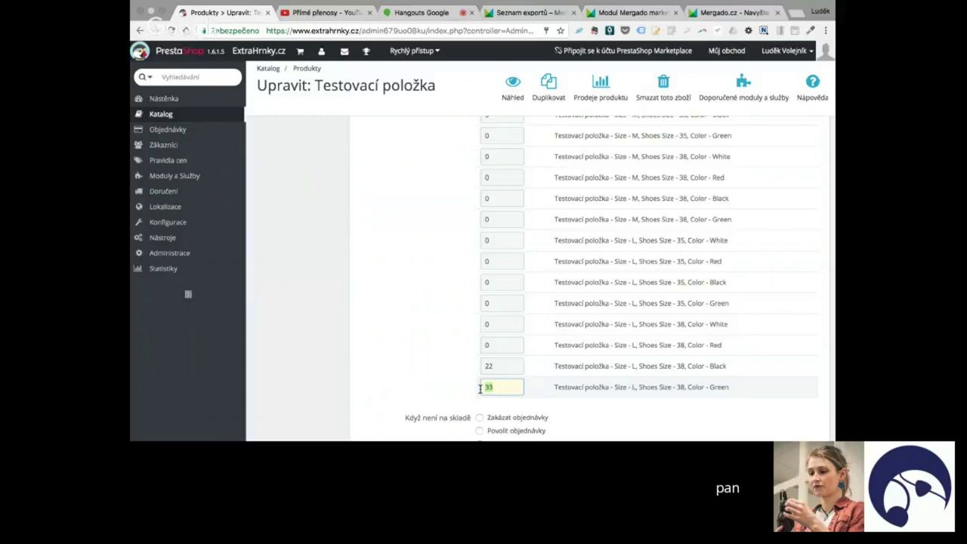
scroll(480, 389, "down", 2)
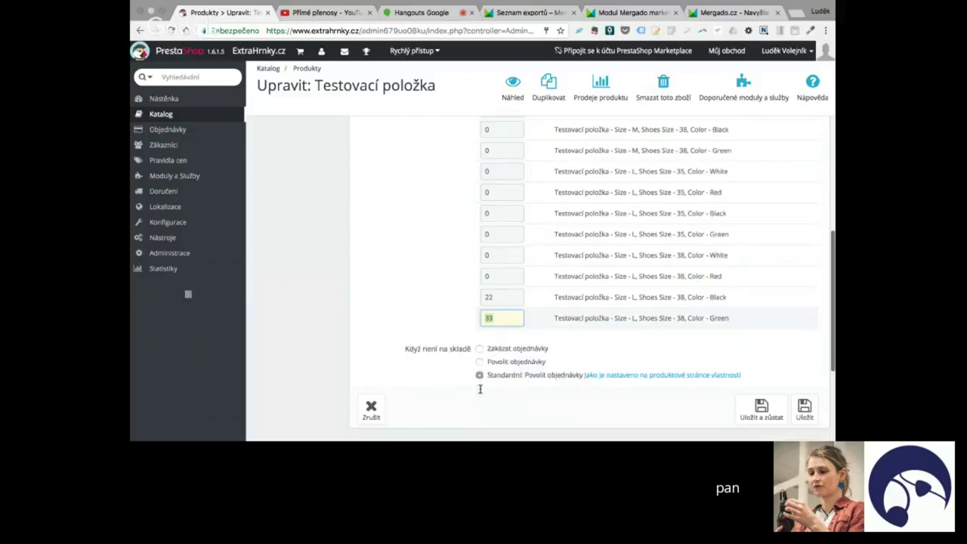
scroll(480, 389, "down", 3)
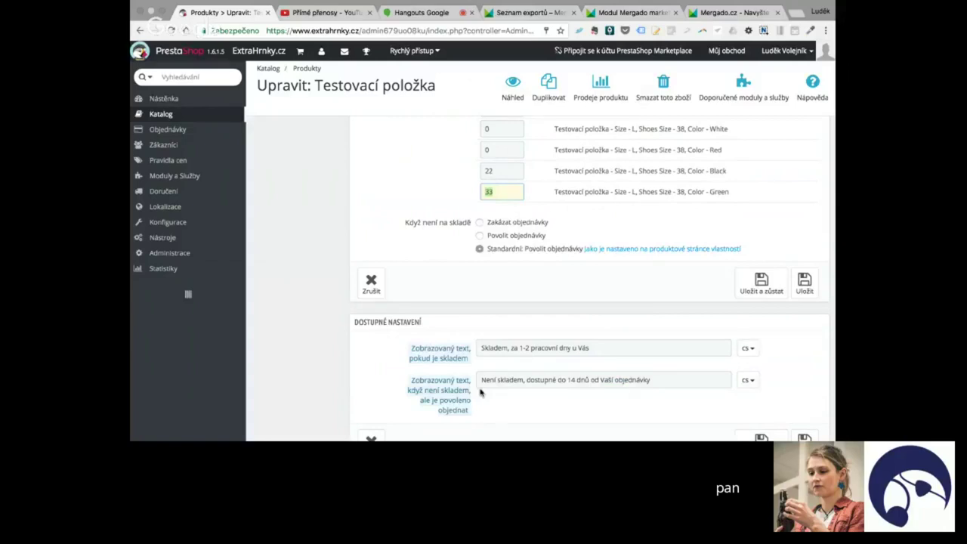
scroll(480, 392, "up", 6)
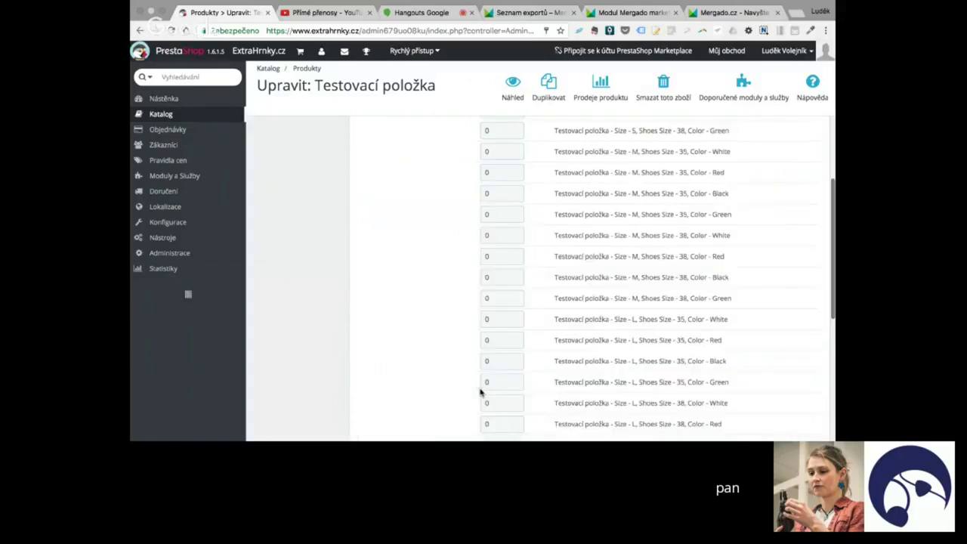
scroll(480, 391, "up", 8)
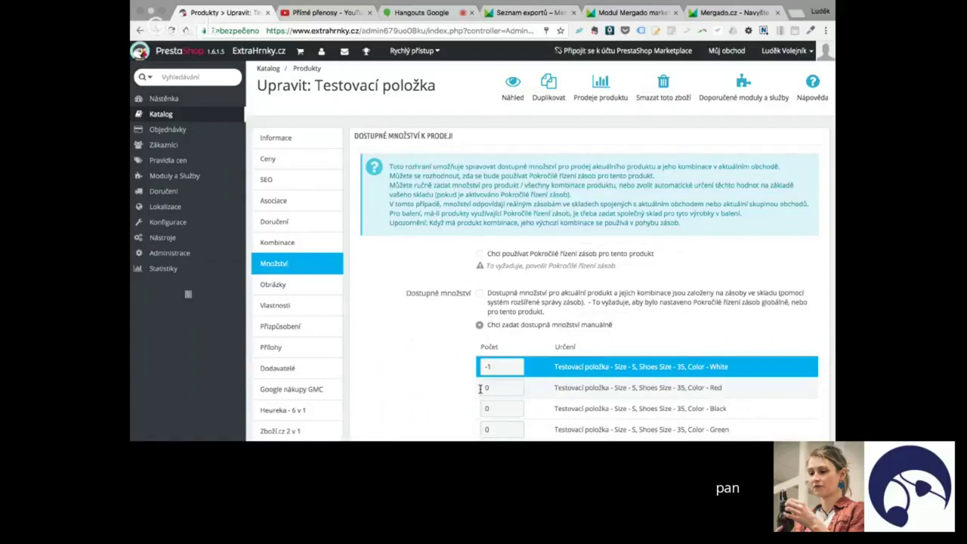
Step: Review the full list of combination quantities for Testovací položka and check the product's basic information settings
scroll(480, 389, "down", 4)
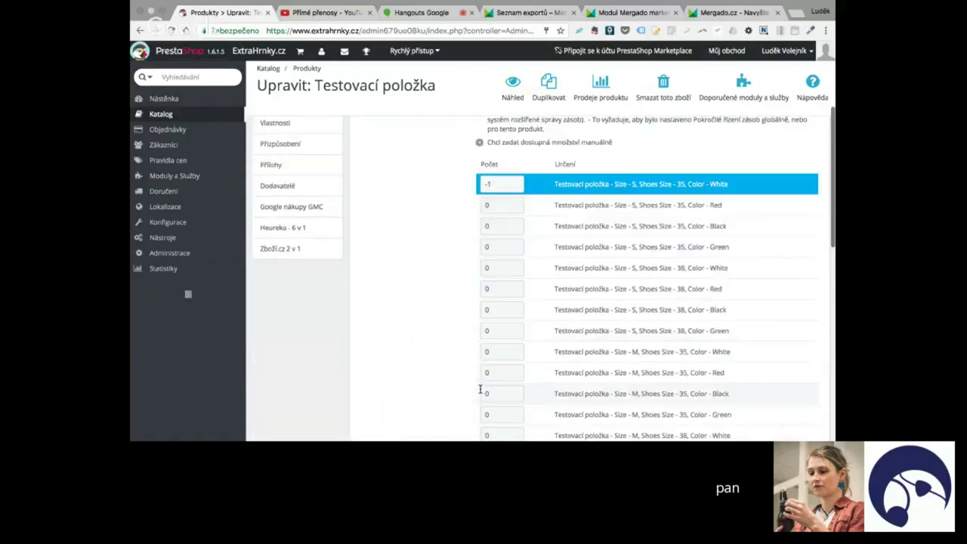
scroll(480, 389, "down", 7)
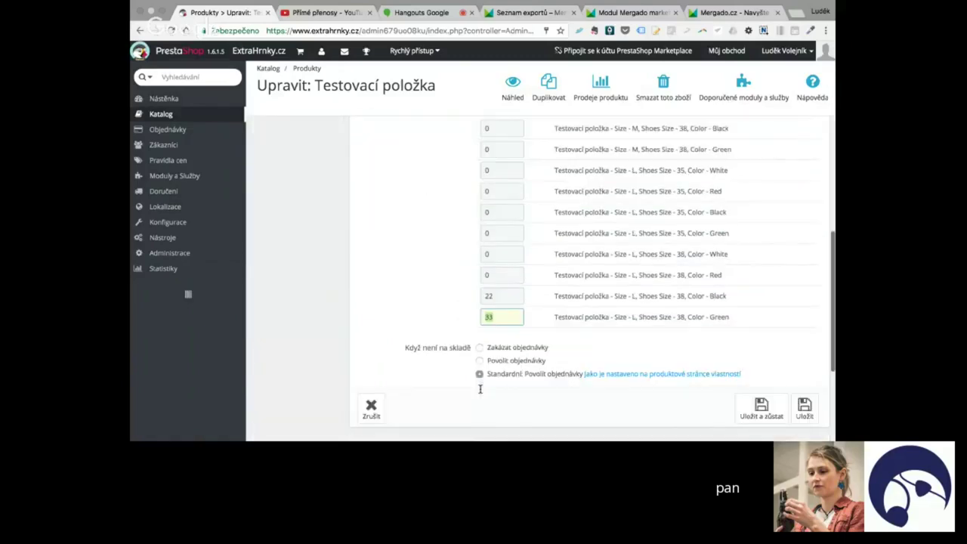
scroll(480, 389, "down", 1)
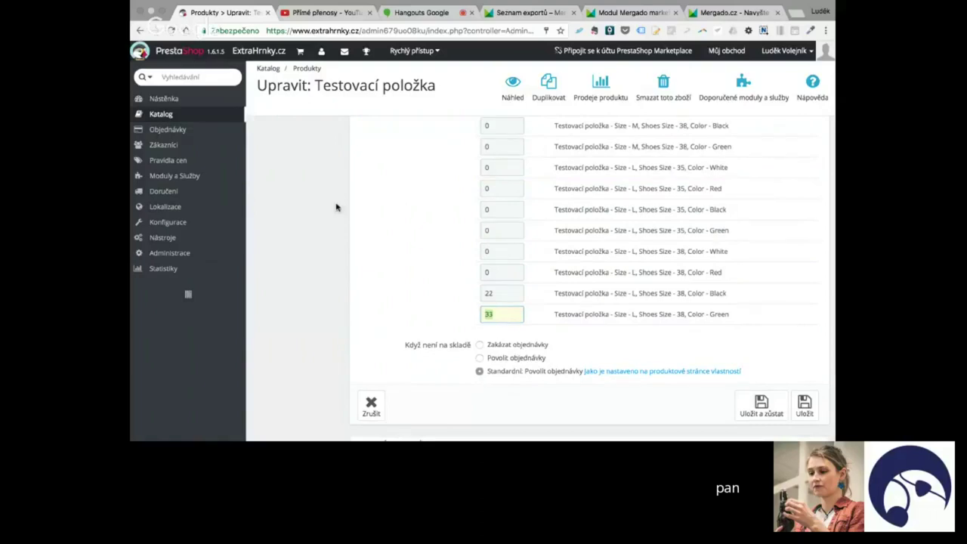
scroll(337, 207, "up", 5)
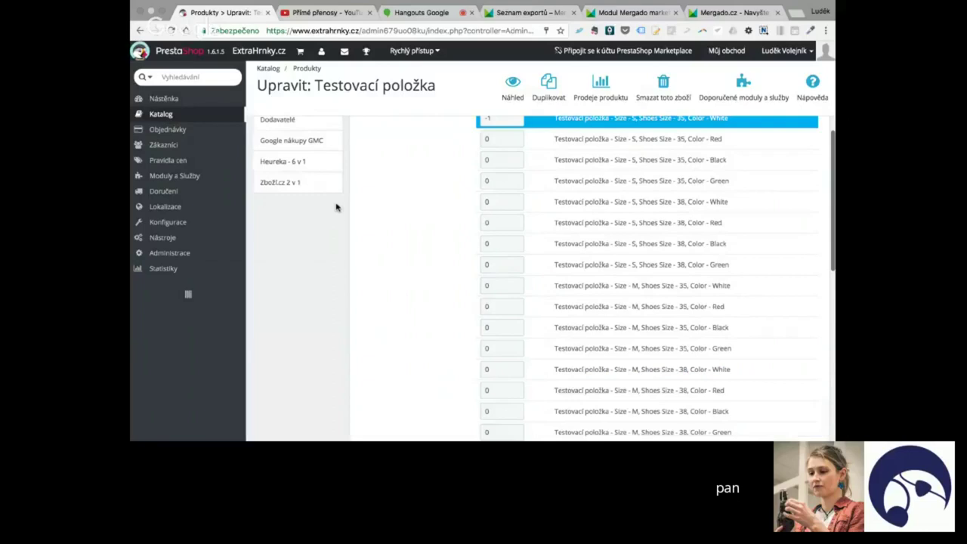
scroll(337, 207, "up", 4)
left_click(314, 144)
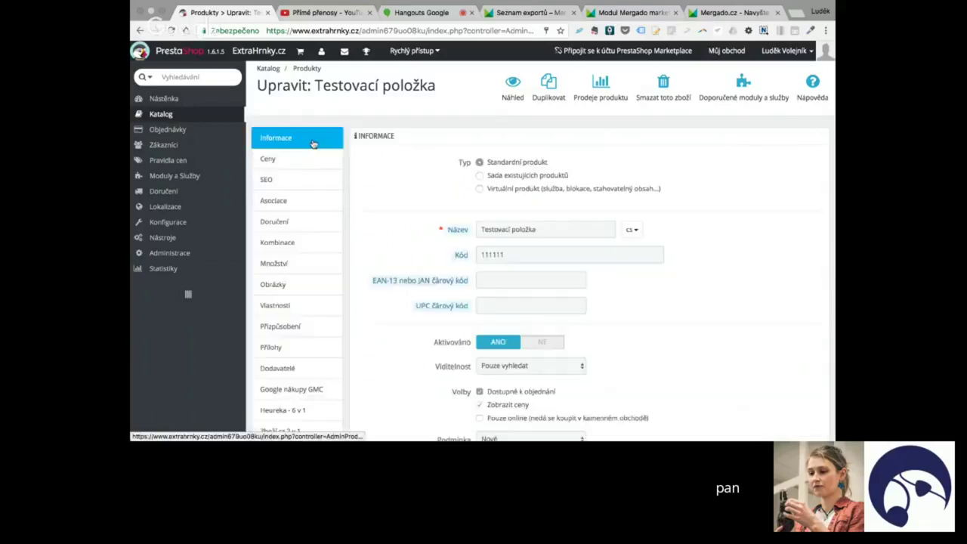
scroll(487, 295, "down", 2)
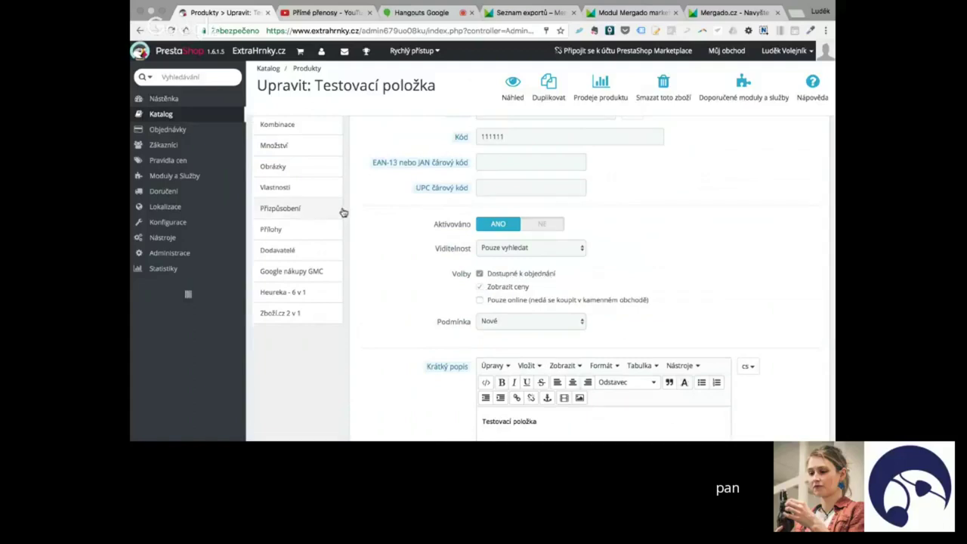
Step: In the product's quantities, try Zakázat objednávky as the out-of-stock setting and switch back to Standardní: Povolit objednávky
left_click(309, 150)
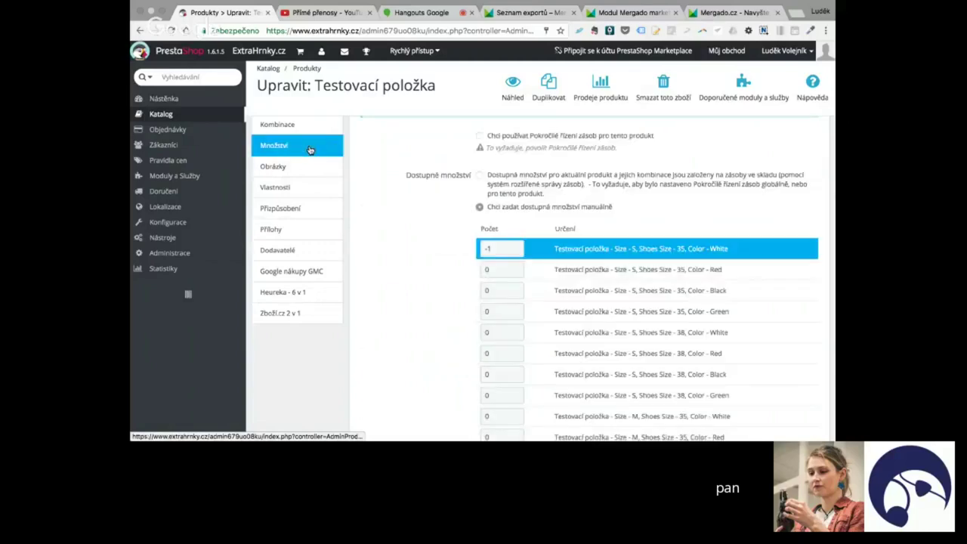
scroll(414, 271, "down", 5)
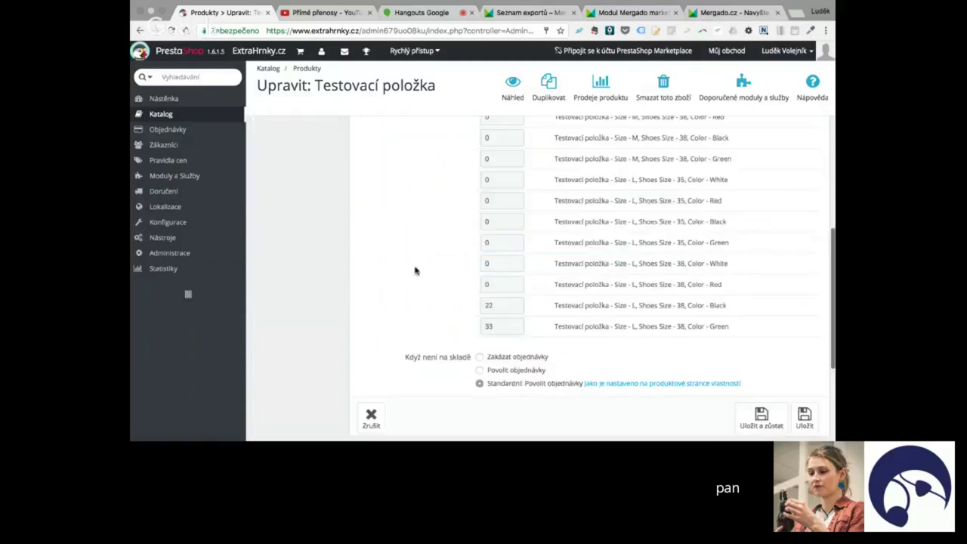
scroll(476, 306, "down", 1)
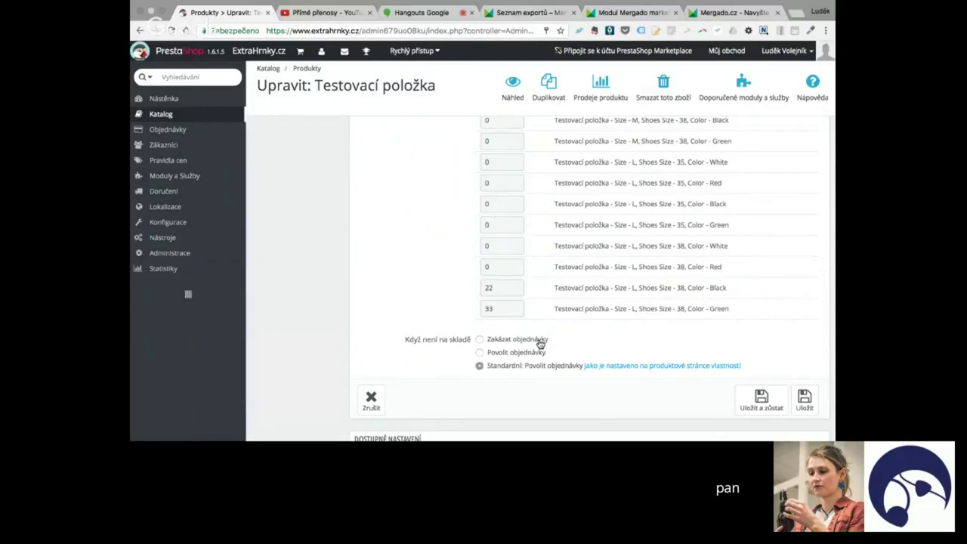
left_click(498, 342)
scroll(477, 348, "up", 1)
scroll(478, 346, "up", 1)
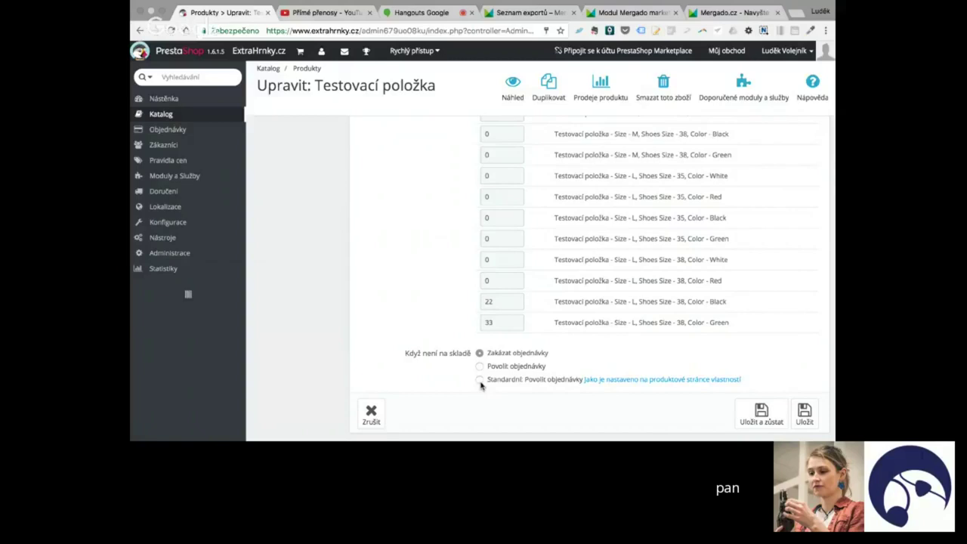
left_click(479, 380)
Step: Open the Mergado marketing pack module and examine the Čeština (Czech) - CZK feed URL in its XML feeds list
mouse_move(186, 118)
left_click(303, 253)
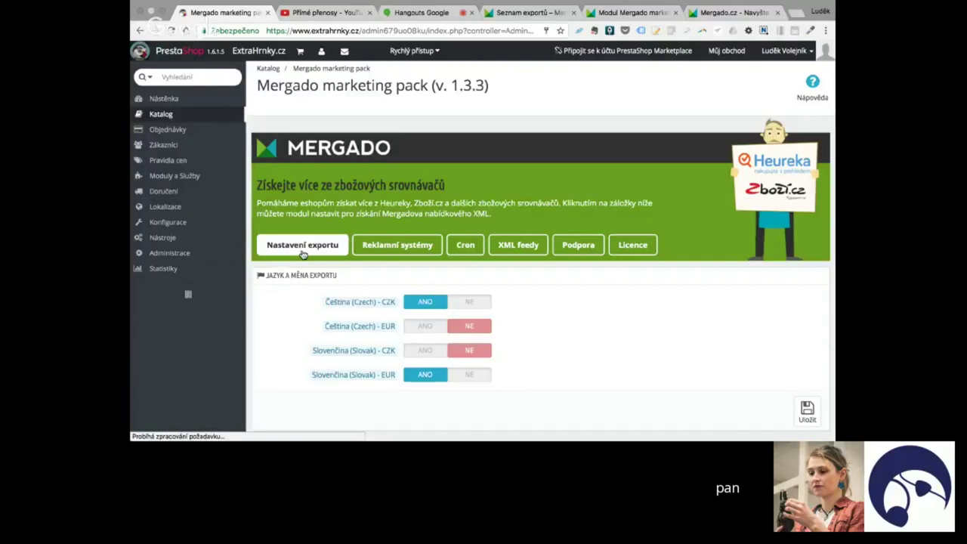
left_click(519, 249)
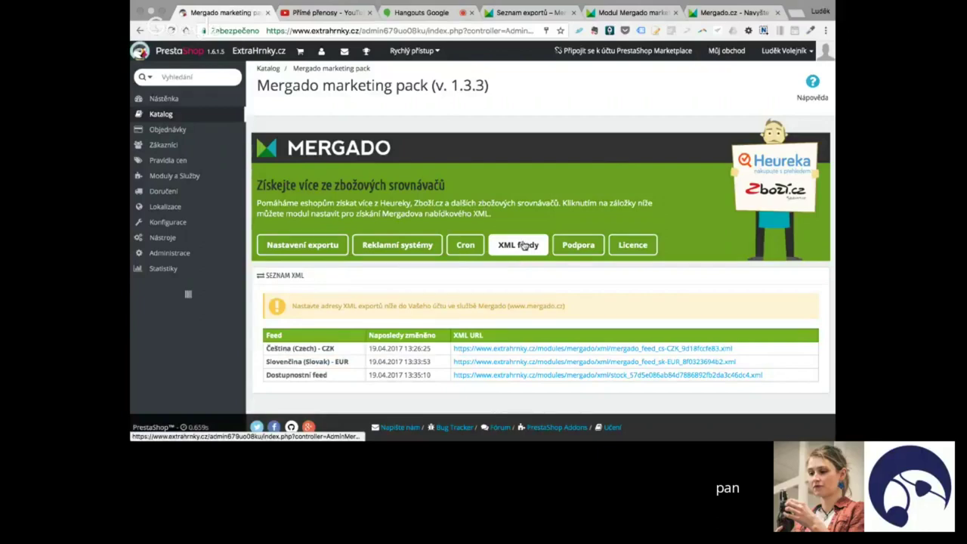
left_click_drag(454, 349, 699, 353)
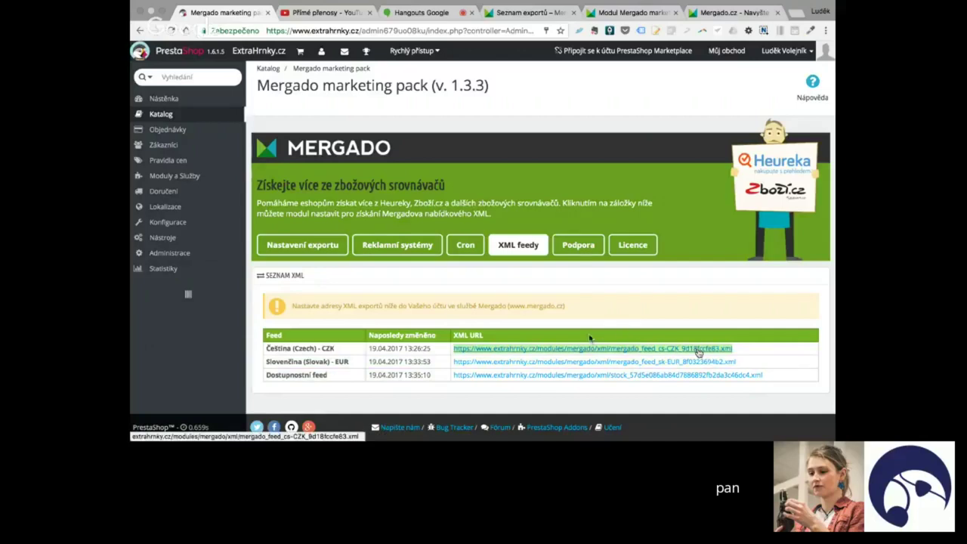
left_click(623, 313)
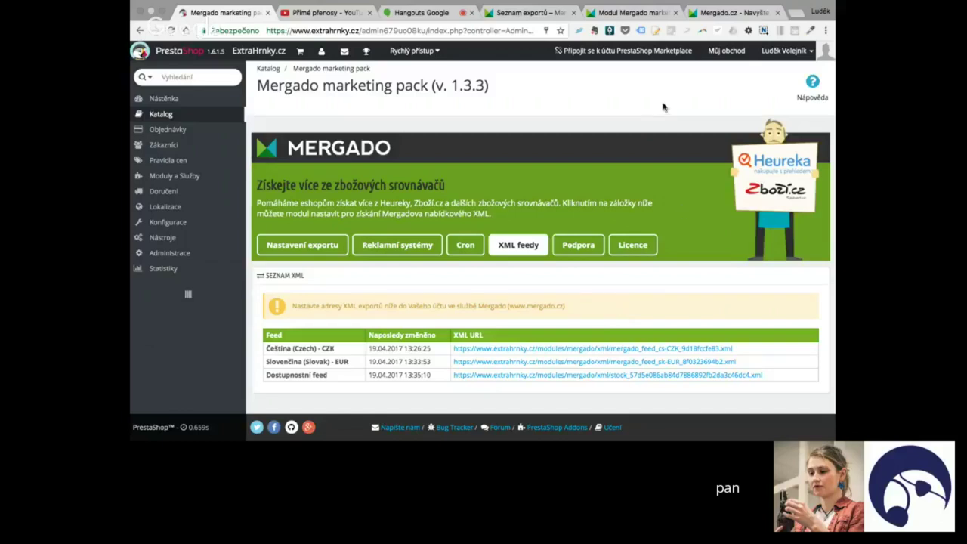
Step: Switch to the Mergado website and look through the references and news on its home page
left_click(632, 13)
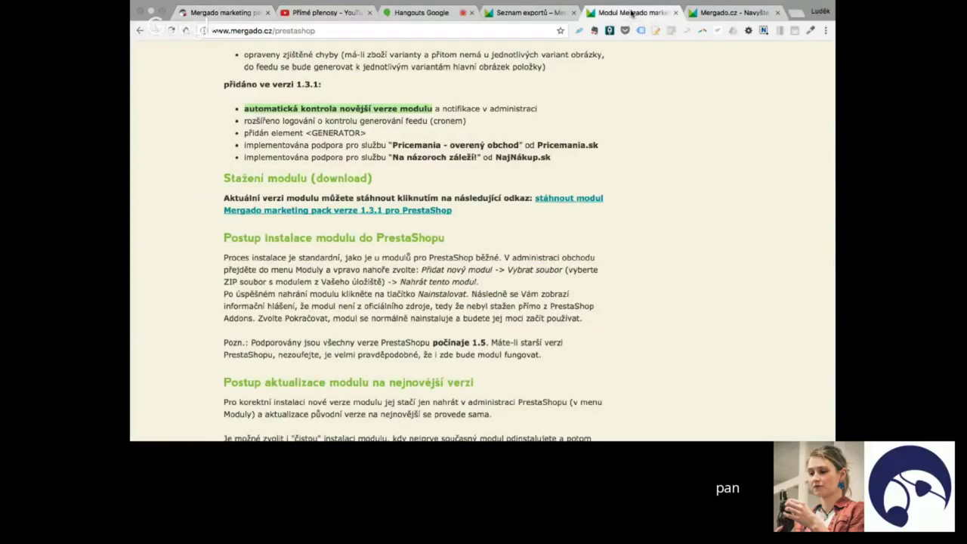
key("ctrl+Tab")
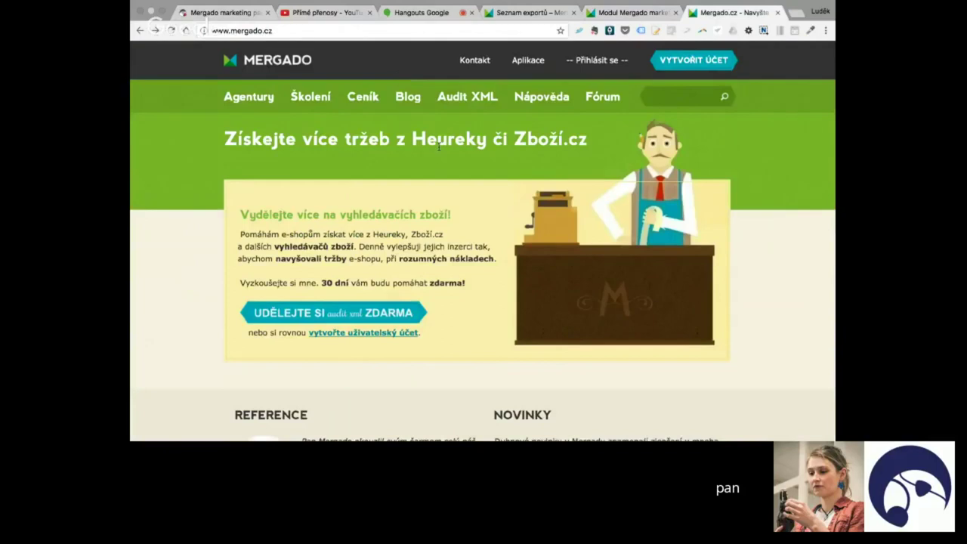
scroll(438, 147, "down", 1)
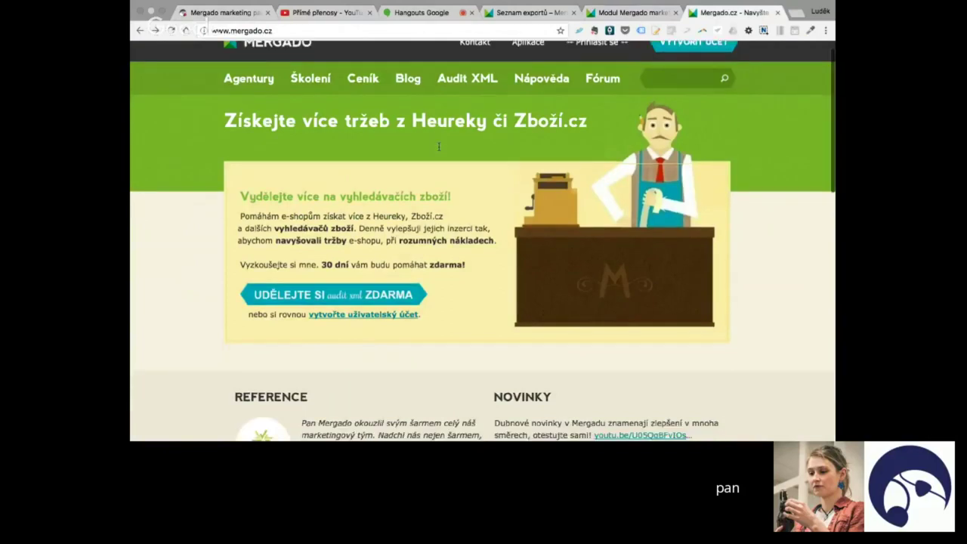
scroll(438, 146, "down", 10)
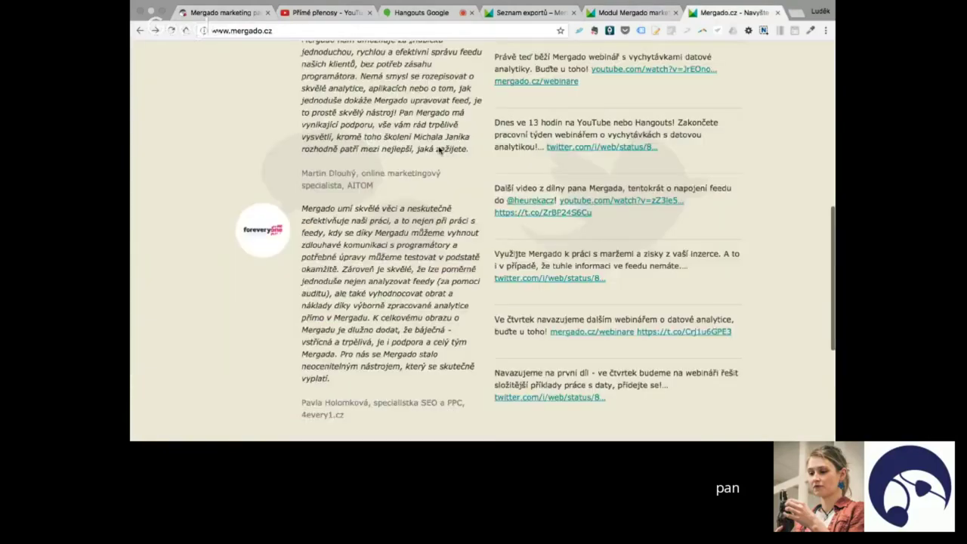
scroll(438, 147, "up", 5)
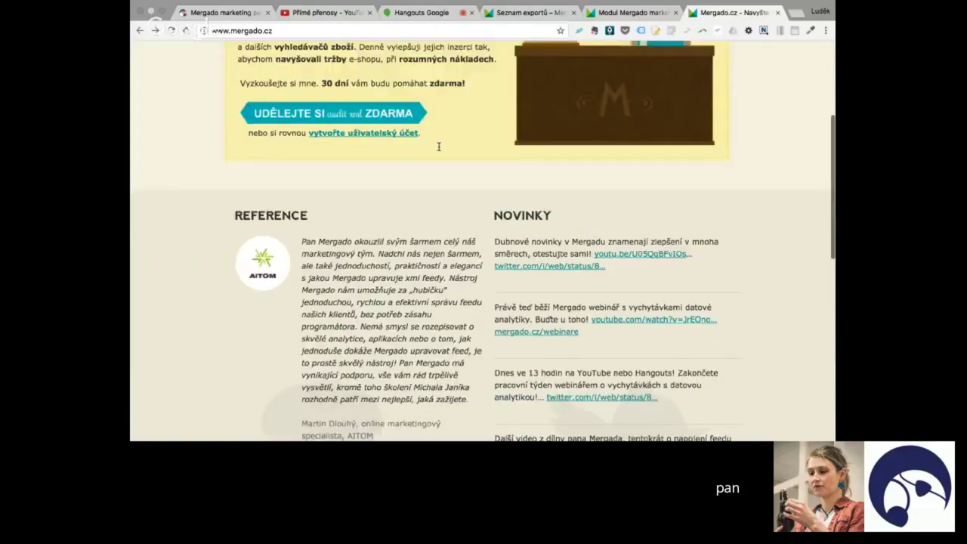
scroll(438, 146, "up", 4)
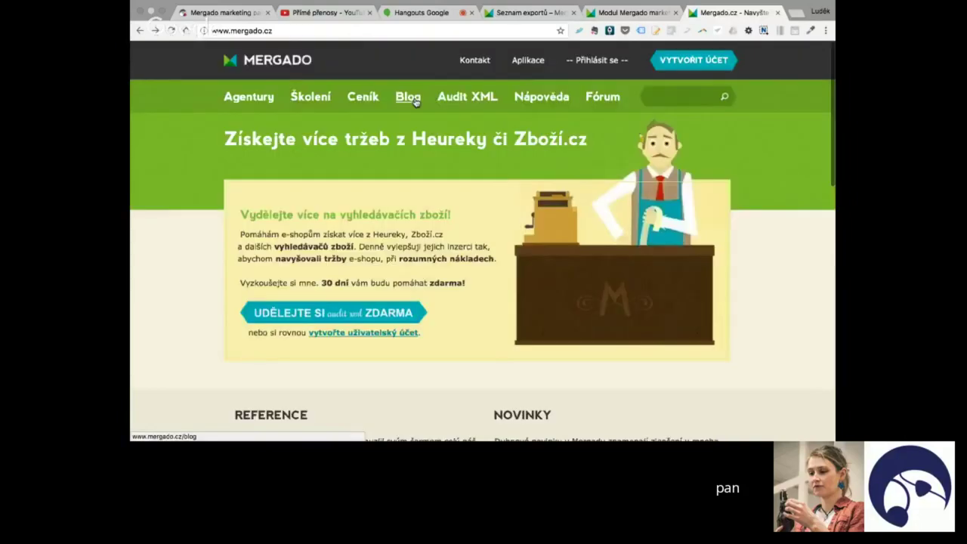
Step: View the Mergado blog and the Audit XML form, and go back to the blog
left_click(414, 101)
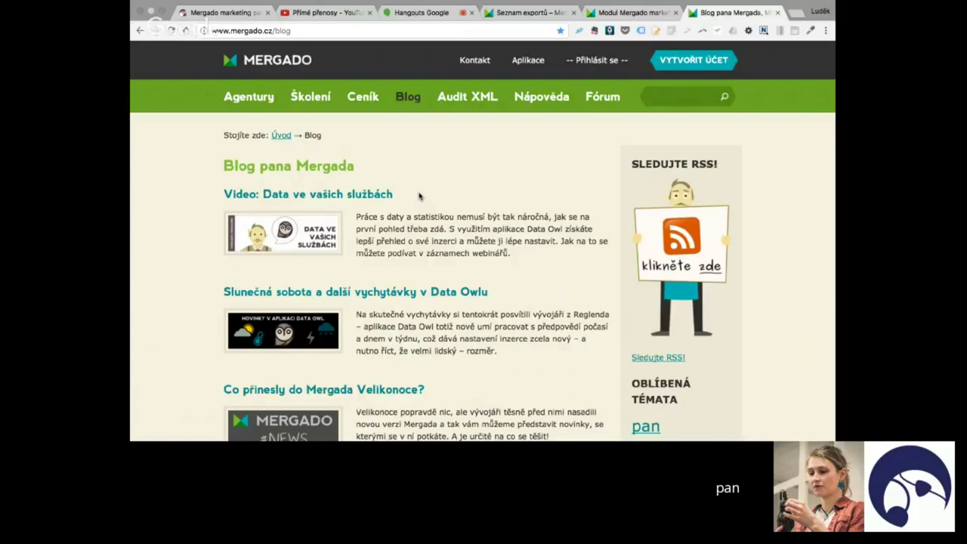
left_click(469, 102)
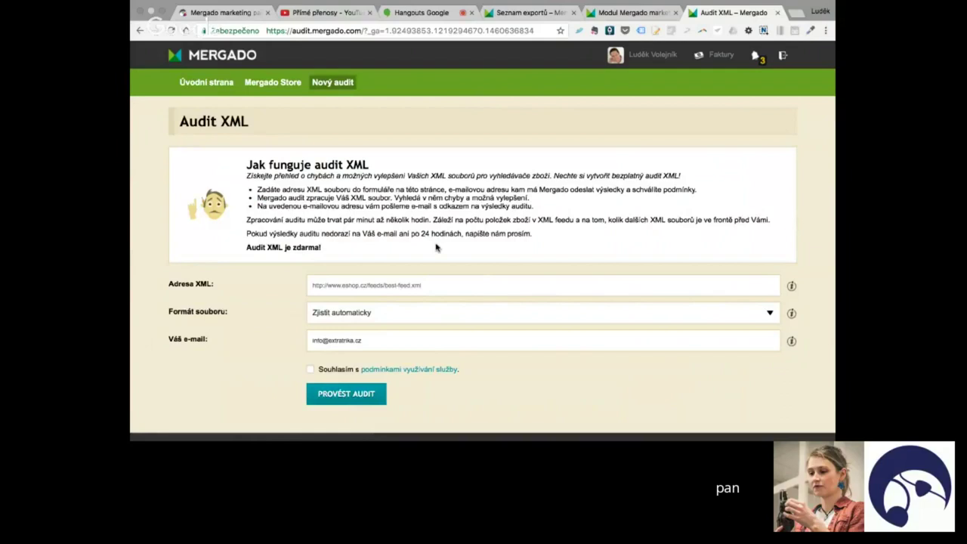
scroll(436, 247, "left", 5)
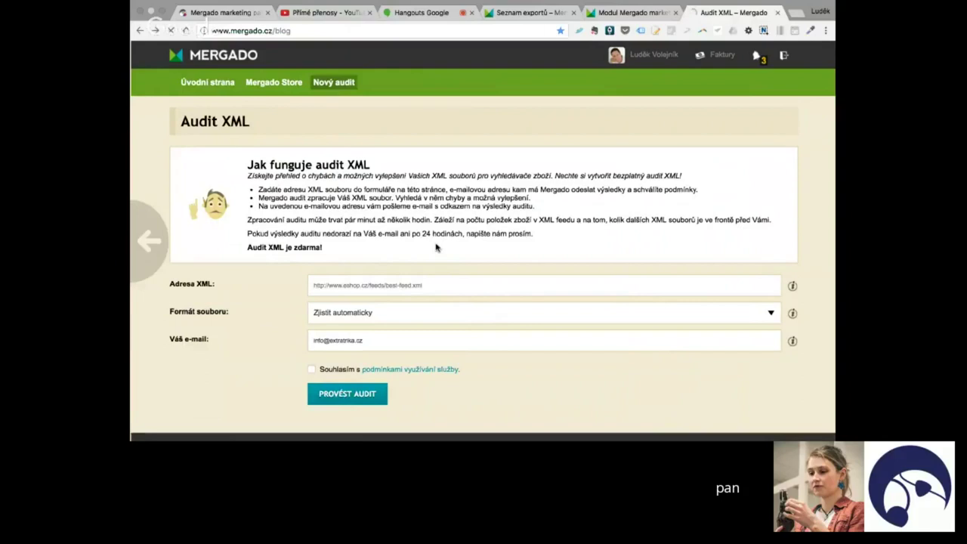